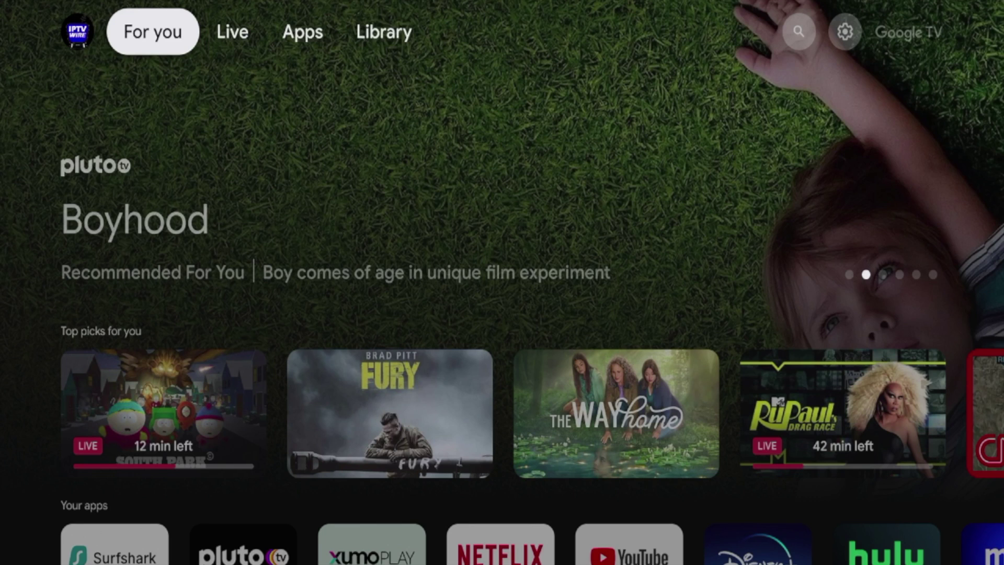
Open the full-screen Google TV search entry from the Search page
{"action": "key", "text": "Right"}
{"action": "key", "text": "Right"}
{"action": "key", "text": "Right"}
{"action": "key", "text": "Right"}
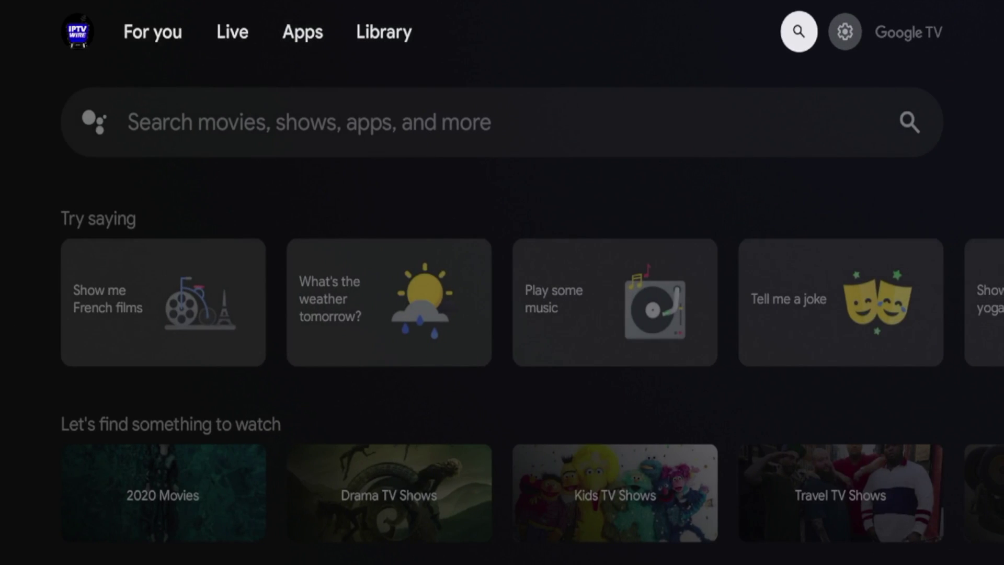
{"action": "key", "text": "Down"}
{"action": "key", "text": "Return"}
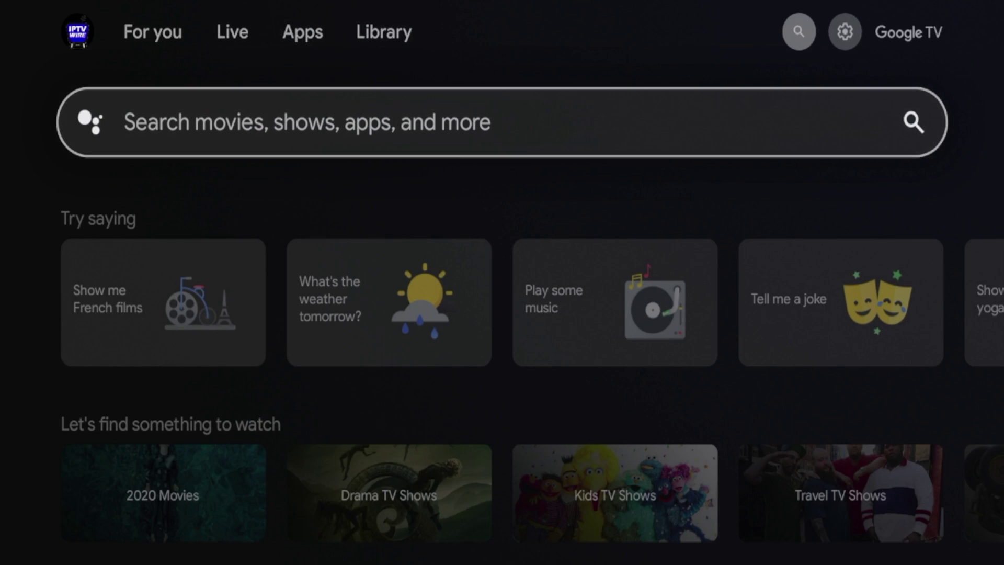
Spell 'kodi' on the on-screen keyboard and submit the search to reach Kodi's listing
{"action": "key", "text": "Down"}
{"action": "key", "text": "Right"}
{"action": "key", "text": "Right"}
{"action": "key", "text": "Right"}
{"action": "key", "text": "Right"}
{"action": "key", "text": "Right"}
{"action": "key", "text": "Right"}
{"action": "key", "text": "Right"}
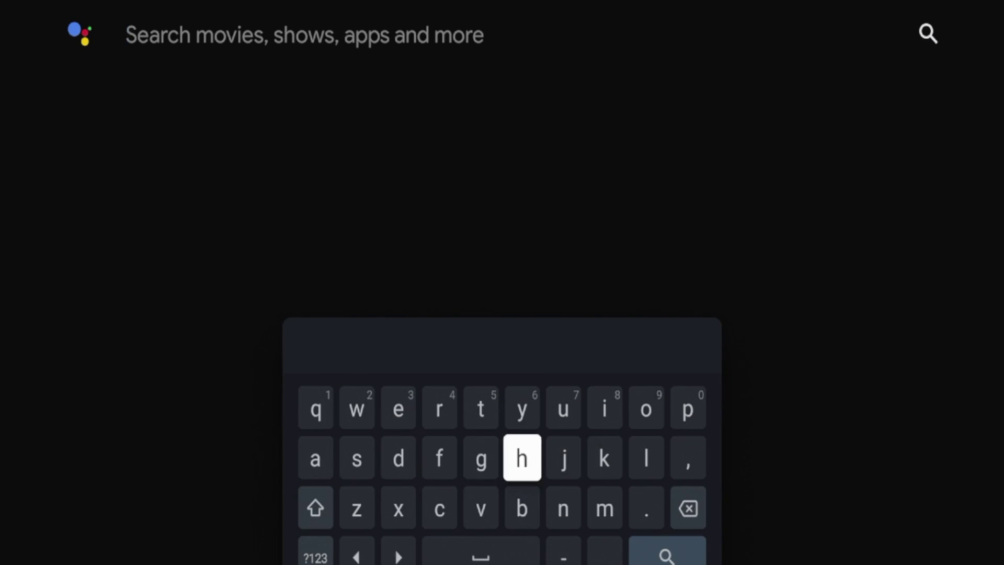
{"action": "key", "text": "Return"}
{"action": "key", "text": "Up"}
{"action": "key", "text": "Right"}
{"action": "key", "text": "Return"}
{"action": "key", "text": "Left"}
{"action": "key", "text": "Left"}
{"action": "key", "text": "Left"}
{"action": "key", "text": "Left"}
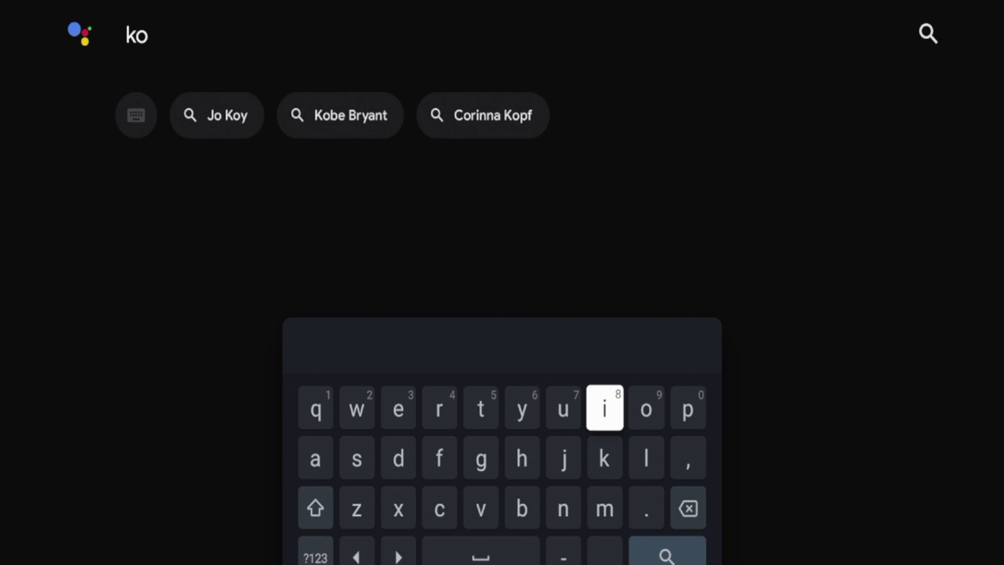
{"action": "key", "text": "Down"}
{"action": "key", "text": "Left"}
{"action": "key", "text": "Return"}
{"action": "key", "text": "Up"}
{"action": "key", "text": "Right"}
{"action": "key", "text": "Right"}
{"action": "key", "text": "Right"}
{"action": "key", "text": "Right"}
{"action": "key", "text": "Right"}
{"action": "key", "text": "Return"}
{"action": "key", "text": "Down"}
{"action": "key", "text": "Down"}
{"action": "key", "text": "Down"}
{"action": "key", "text": "Right"}
{"action": "key", "text": "Return"}
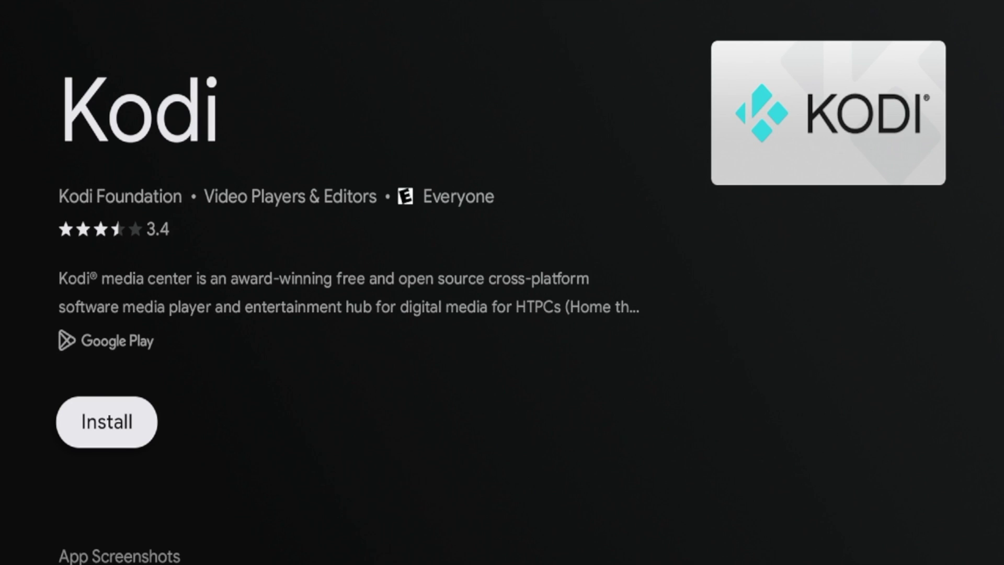
Expand Kodi's description to confirm version 20.3, close it, and install Kodi
{"action": "key", "text": "Up"}
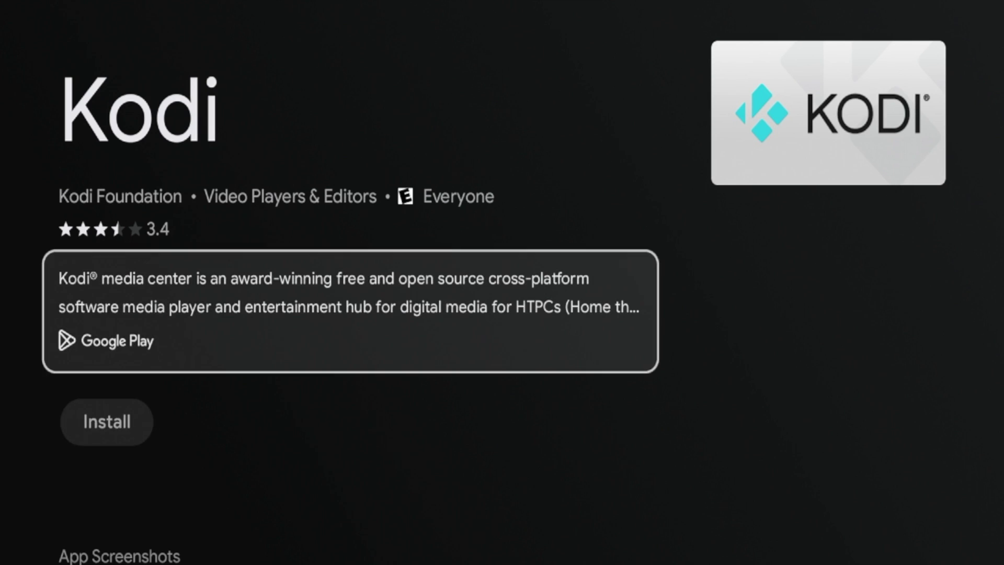
{"action": "key", "text": "Down"}
{"action": "key", "text": "Up"}
{"action": "key", "text": "Return"}
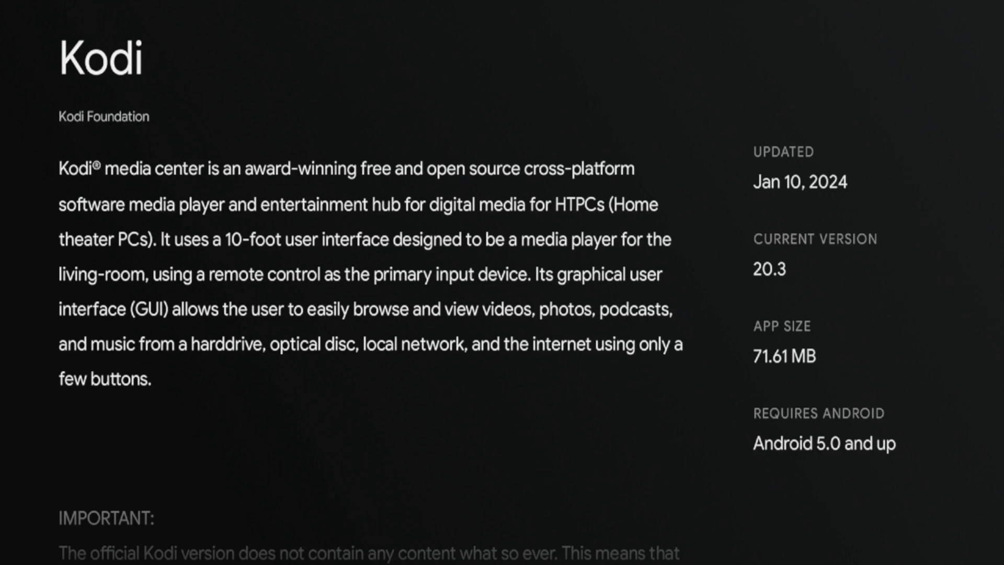
{"action": "key", "text": "Escape"}
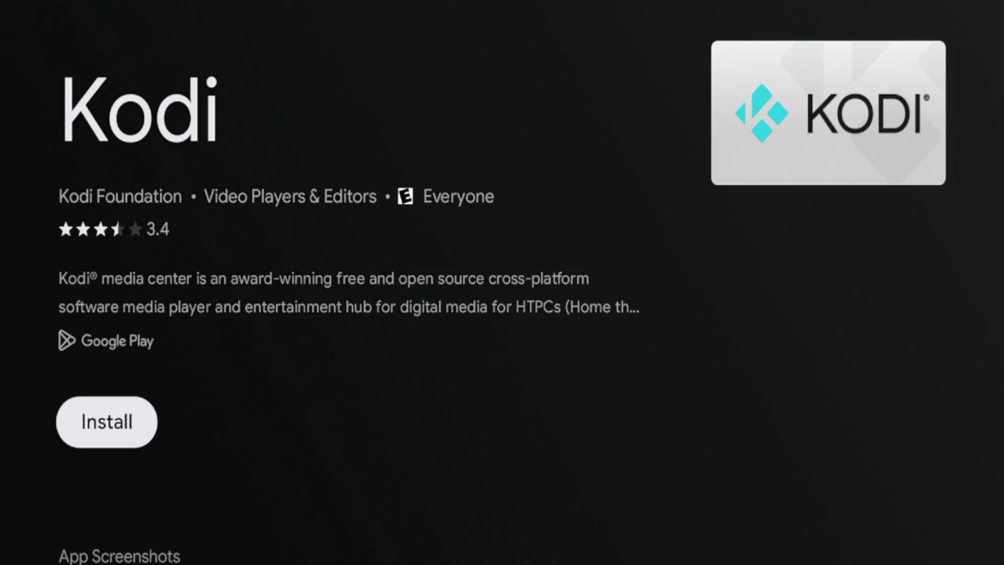
{"action": "key", "text": "Return"}
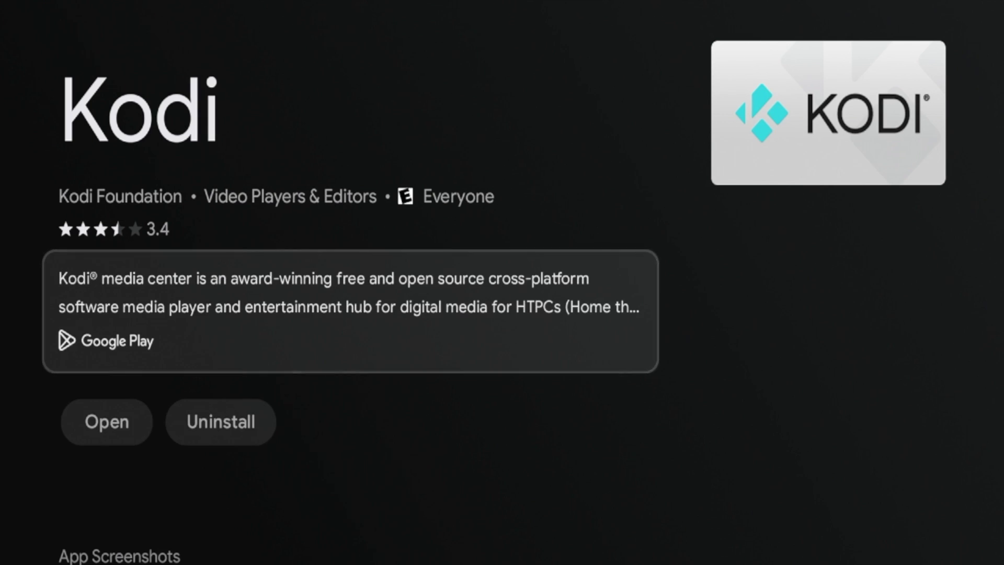
Go back from search to the Apps page and select the Kodi tile in Your apps
{"action": "key", "text": "Escape"}
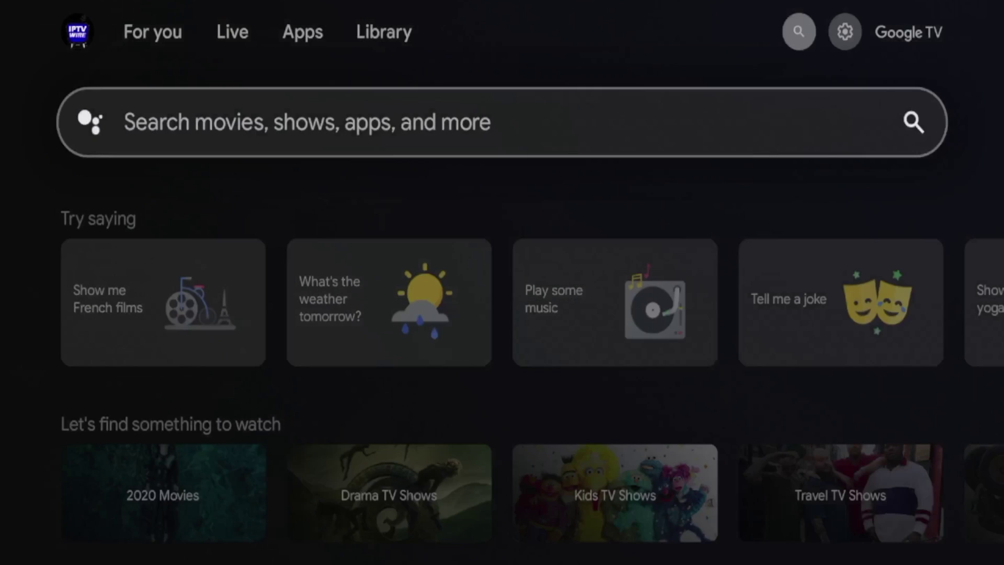
{"action": "key", "text": "Up"}
{"action": "key", "text": "Left"}
{"action": "key", "text": "Left"}
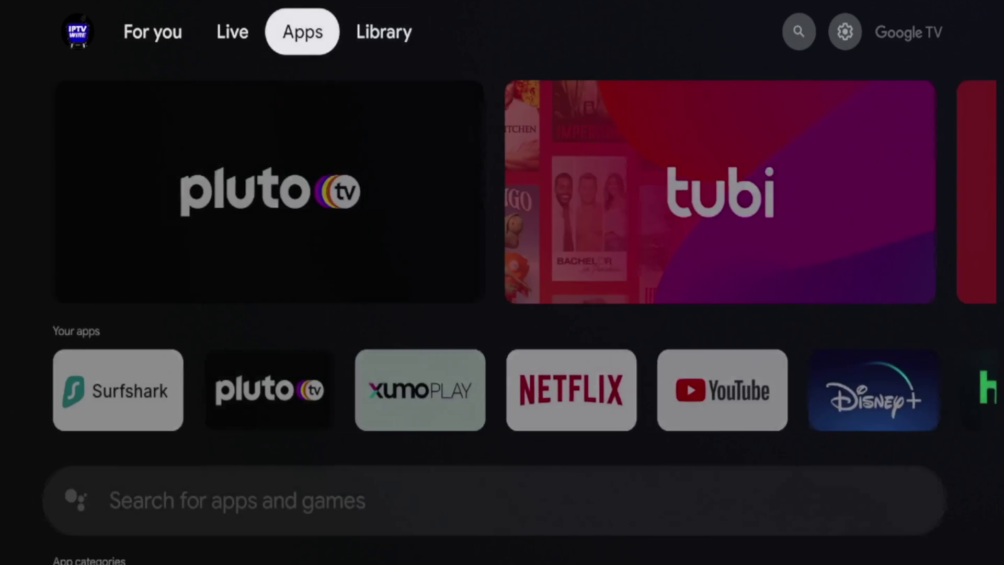
{"action": "key", "text": "Down"}
{"action": "key", "text": "Down"}
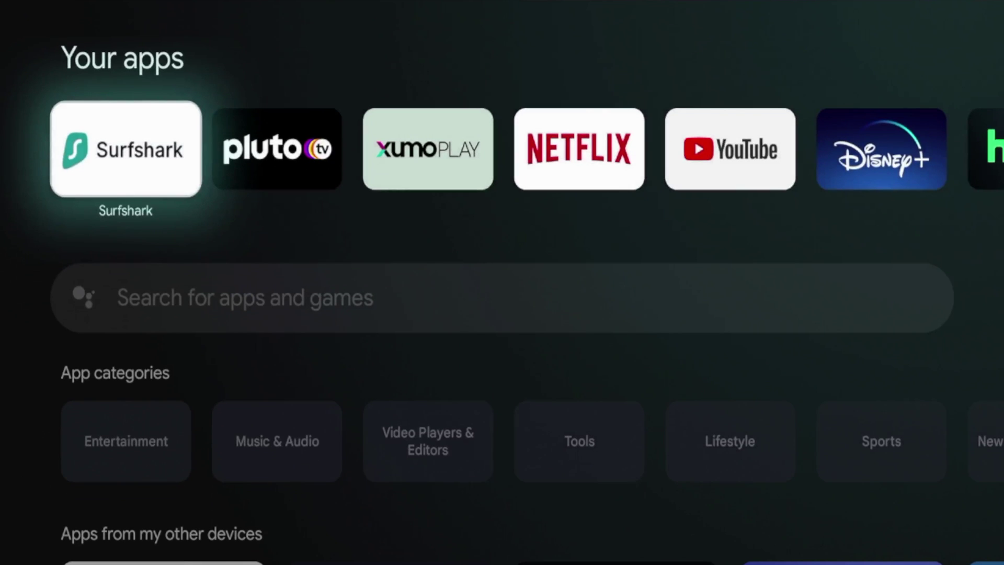
{"action": "key", "text": "Right"}
{"action": "key", "text": "Right"}
{"action": "key", "text": "Right"}
{"action": "key", "text": "Right"}
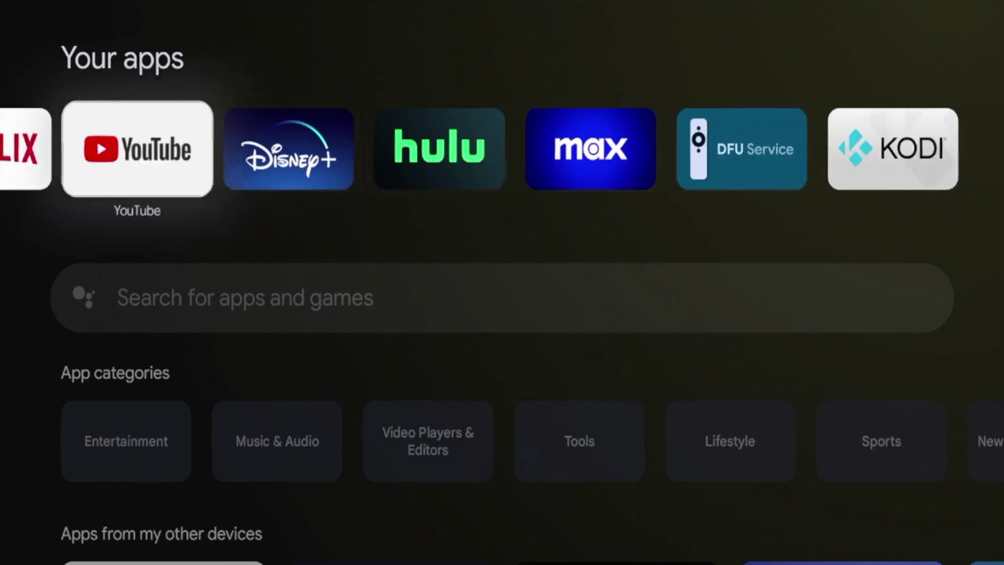
{"action": "key", "text": "Right"}
{"action": "key", "text": "Right"}
{"action": "key", "text": "Right"}
{"action": "key", "text": "Right"}
{"action": "key", "text": "Right"}
{"action": "key", "text": "Left"}
{"action": "key", "text": "Right"}
Move Kodi to the first position in Your apps, ahead of Surfshark
{"action": "key", "text": "Return"}
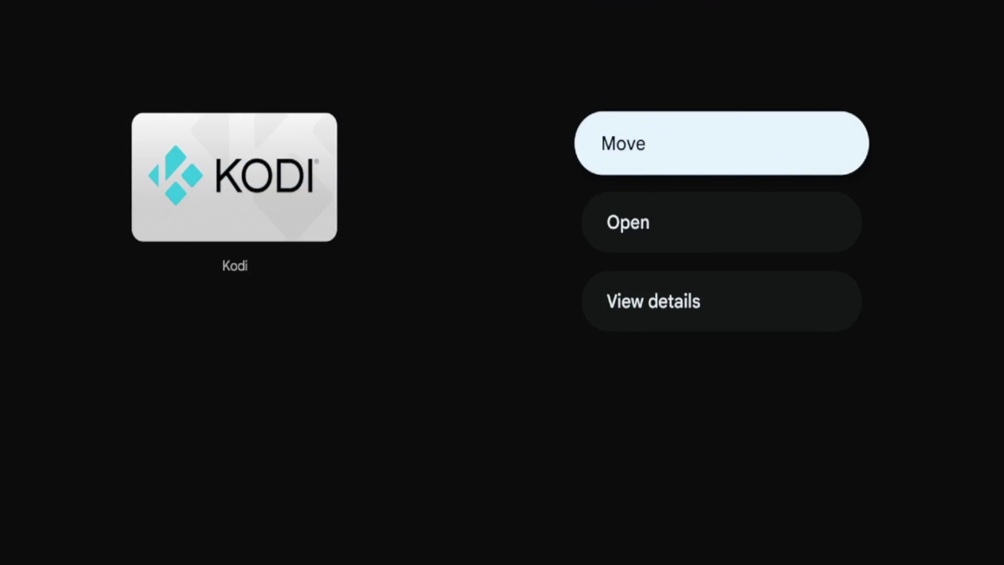
{"action": "key", "text": "Return"}
{"action": "key", "text": "Left"}
{"action": "key", "text": "Left"}
{"action": "key", "text": "Left"}
{"action": "key", "text": "Left"}
{"action": "key", "text": "Left"}
{"action": "key", "text": "Left"}
{"action": "key", "text": "Left"}
{"action": "key", "text": "Left"}
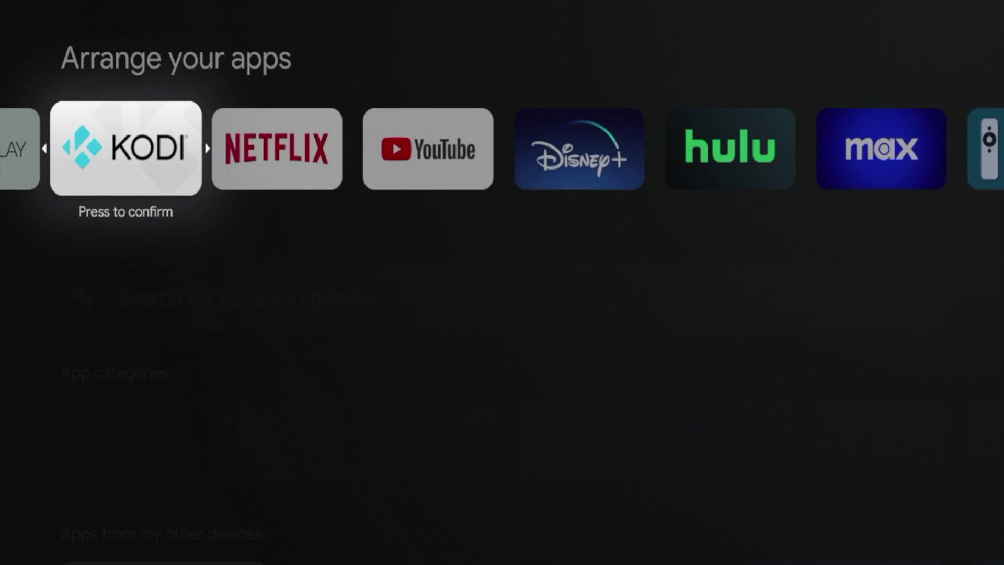
{"action": "key", "text": "Left"}
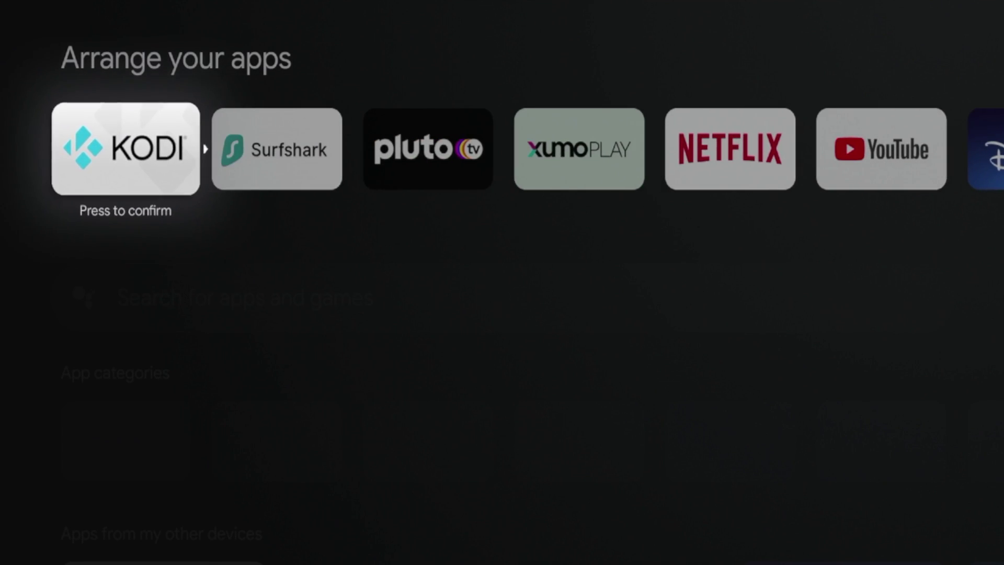
{"action": "key", "text": "Return"}
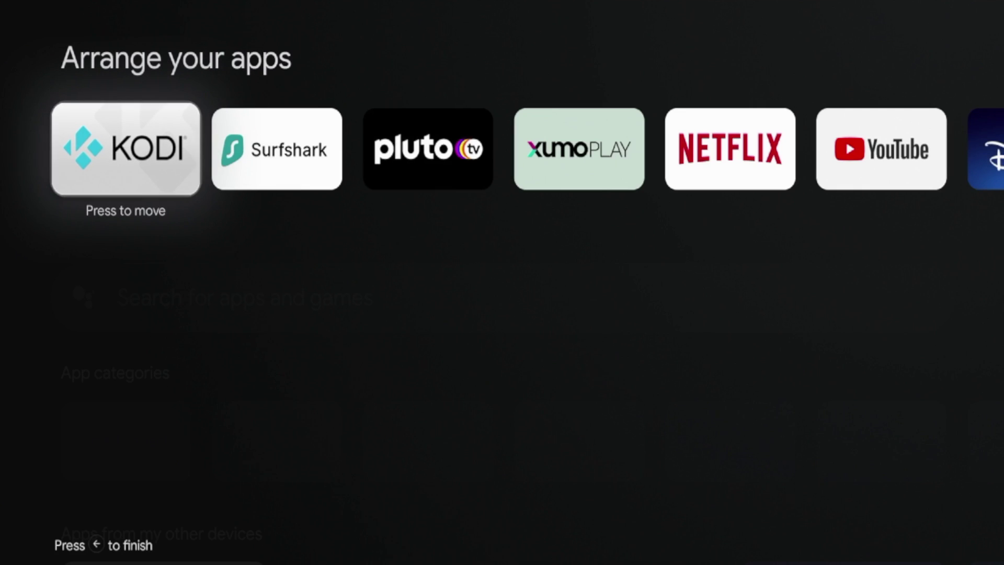
{"action": "key", "text": "Return"}
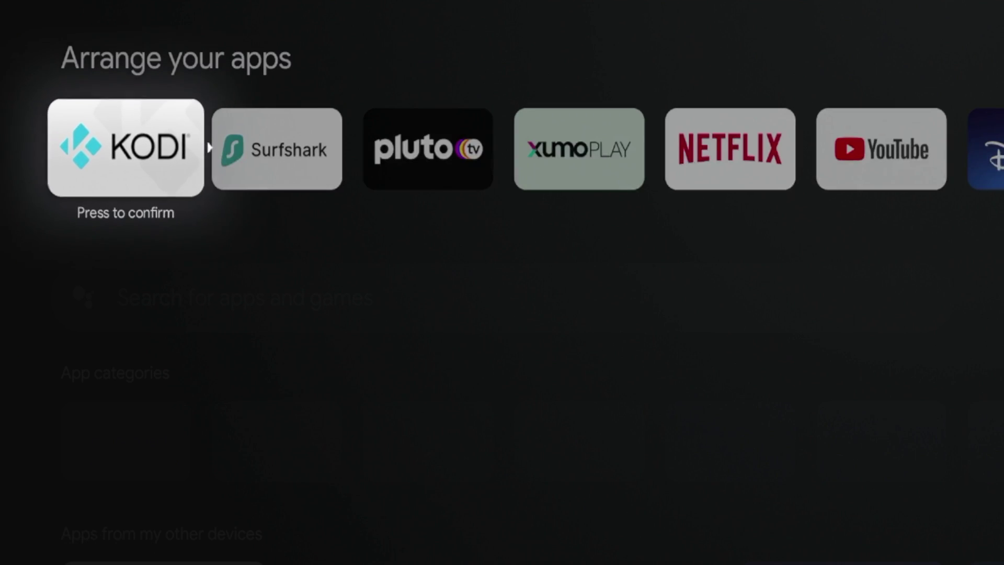
{"action": "key", "text": "Return"}
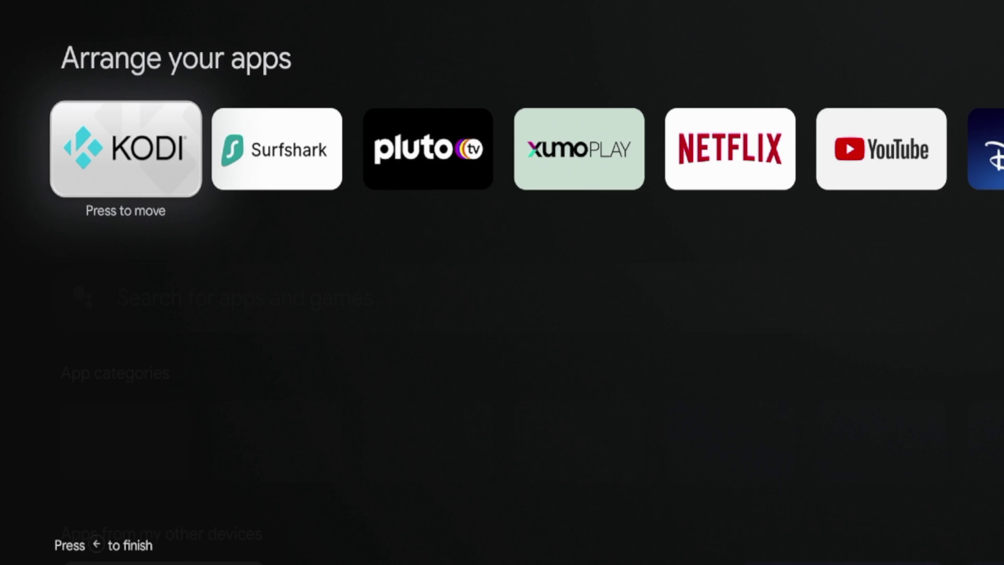
{"action": "key", "text": "Escape"}
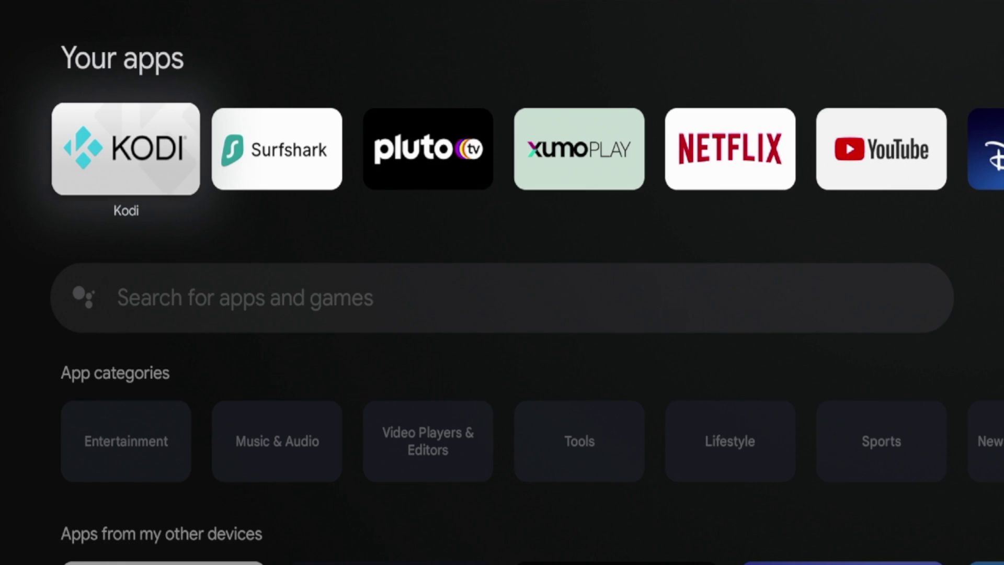
Launch Kodi, allow audio recording while in use and media access, and reach its main menu
{"action": "key", "text": "Return"}
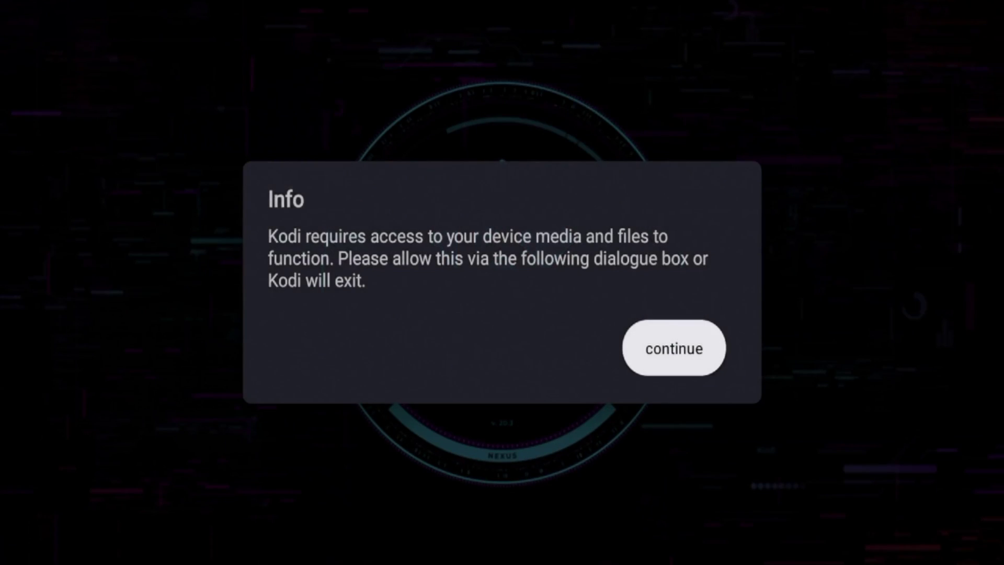
{"action": "key", "text": "Return"}
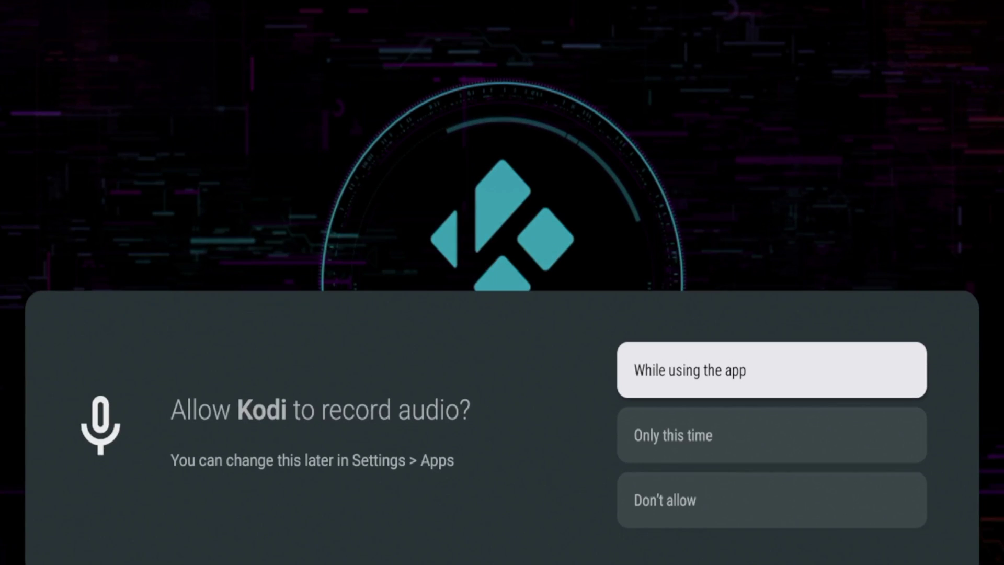
{"action": "key", "text": "Return"}
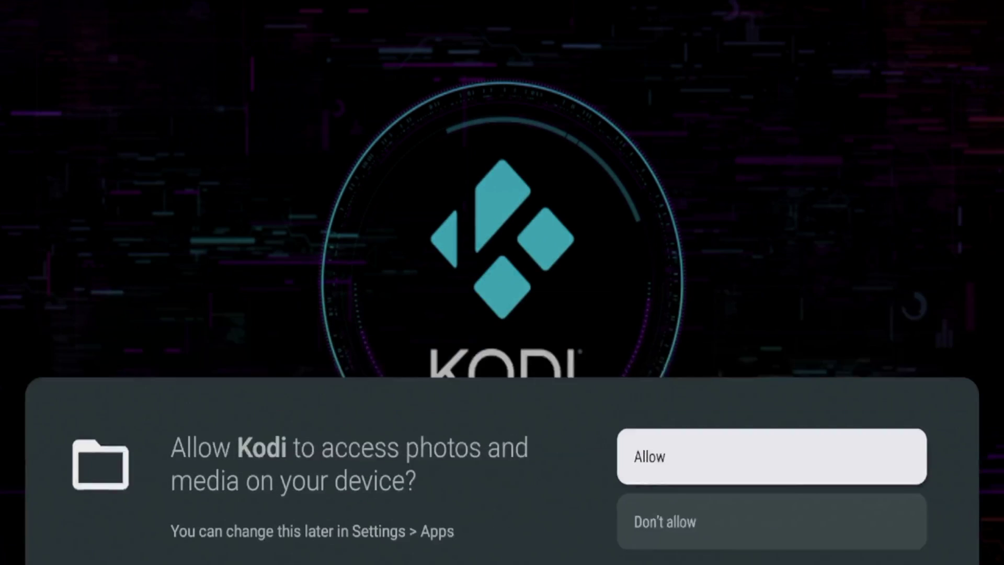
{"action": "key", "text": "Return"}
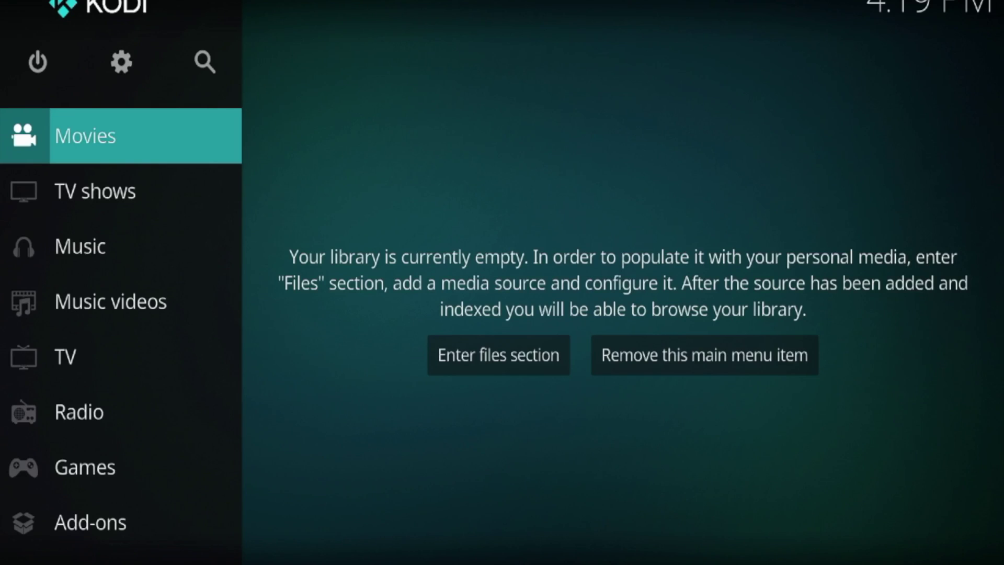
{"action": "key", "text": "Down"}
{"action": "key", "text": "Up"}
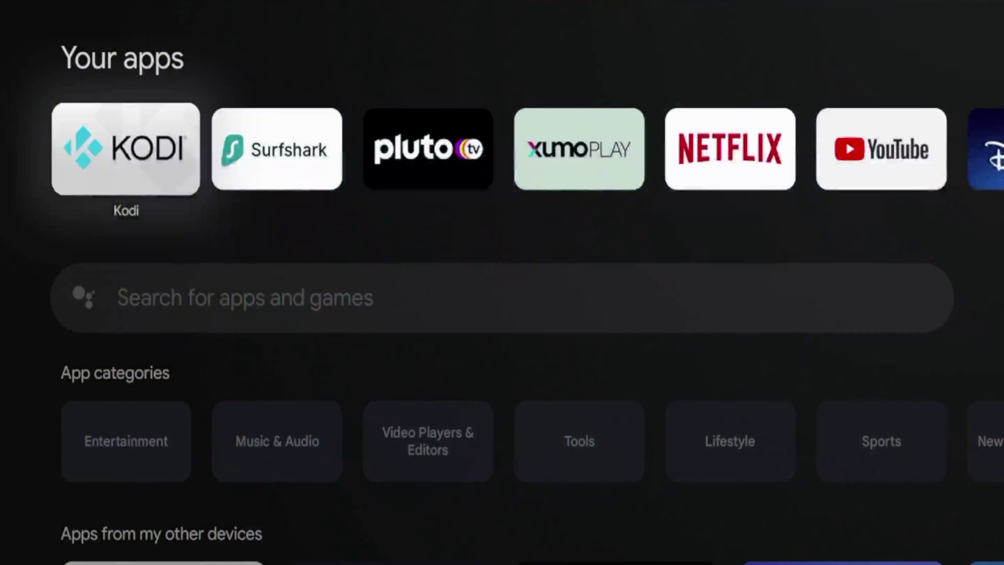
Leave Your apps and open the full-screen Google TV search entry
{"action": "key", "text": "Up"}
{"action": "key", "text": "Down"}
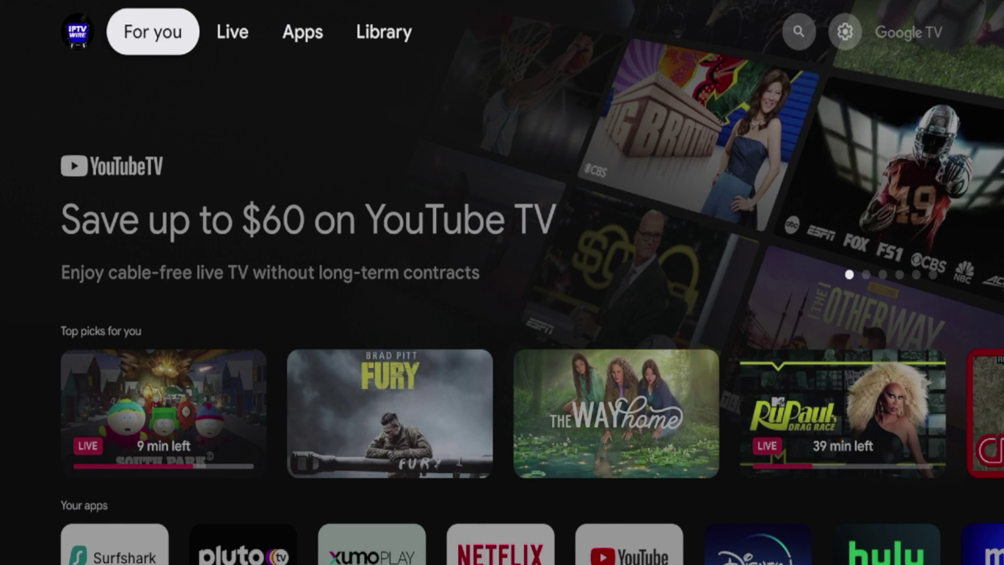
{"action": "key", "text": "Right"}
{"action": "key", "text": "Right"}
{"action": "key", "text": "Right"}
{"action": "key", "text": "Right"}
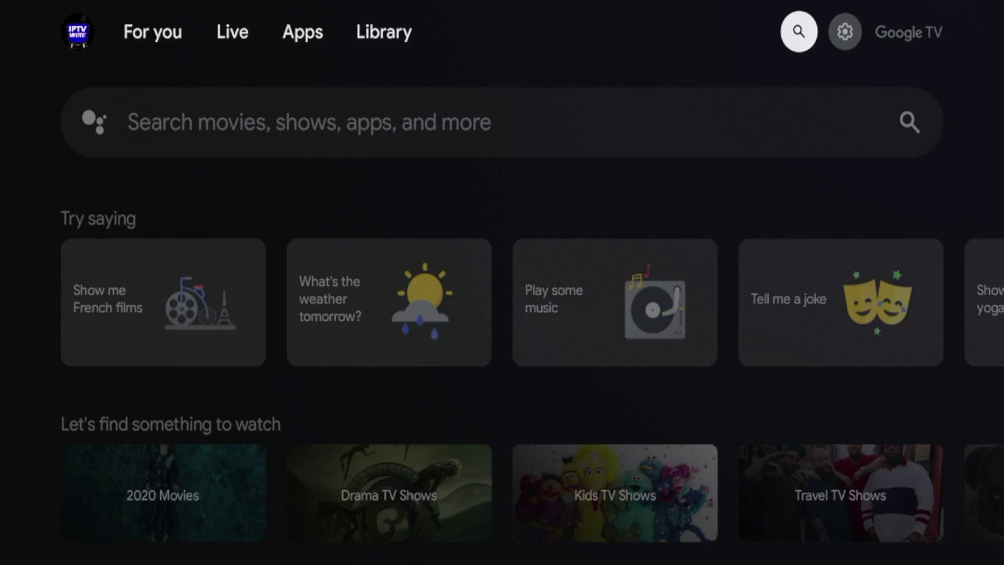
{"action": "key", "text": "Down"}
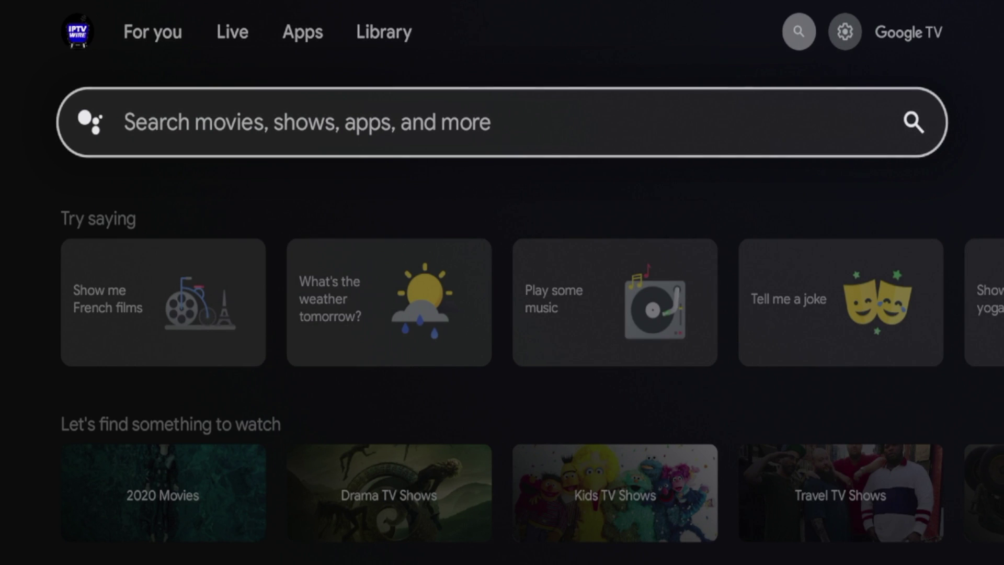
{"action": "key", "text": "Return"}
Spell 'down' as the start of the search query on the on-screen keyboard
{"action": "key", "text": "Right"}
{"action": "key", "text": "Right"}
{"action": "key", "text": "Down"}
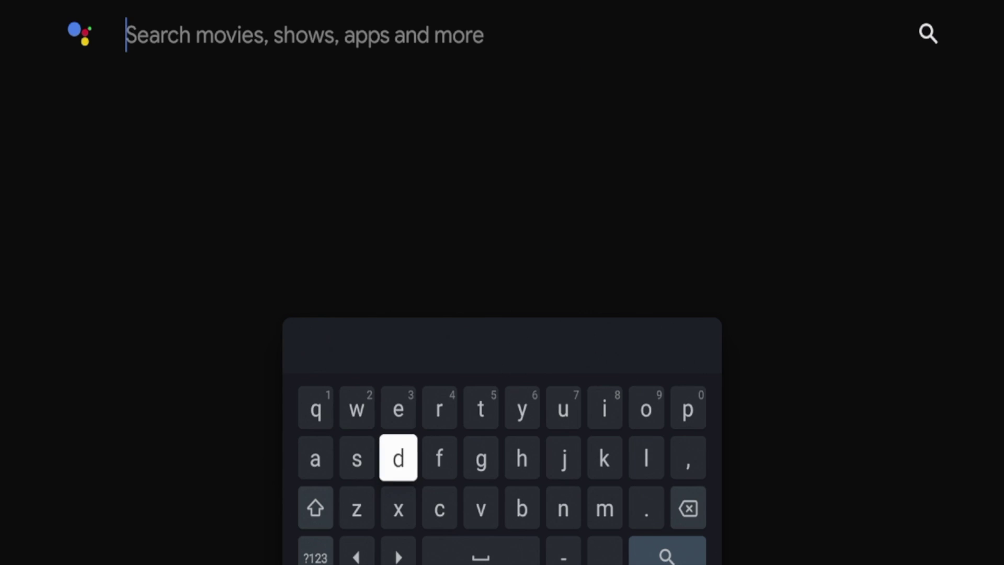
{"action": "key", "text": "Return"}
{"action": "key", "text": "Up"}
{"action": "key", "text": "Right"}
{"action": "key", "text": "Right"}
{"action": "key", "text": "Right"}
{"action": "key", "text": "Right"}
{"action": "key", "text": "Right"}
{"action": "key", "text": "Return"}
{"action": "key", "text": "Left"}
{"action": "key", "text": "Left"}
{"action": "key", "text": "Left"}
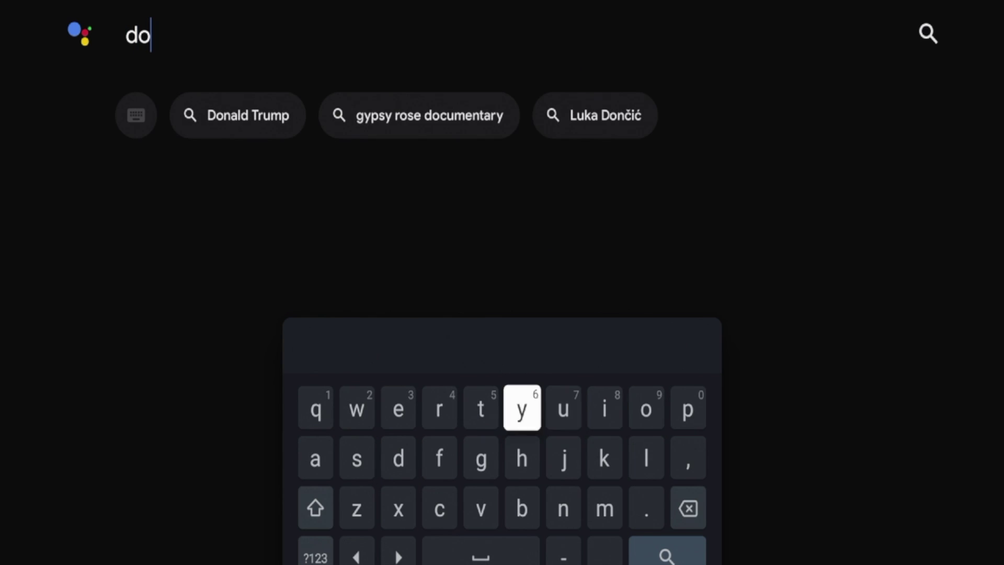
{"action": "key", "text": "Left"}
{"action": "key", "text": "Left"}
{"action": "key", "text": "Left"}
{"action": "key", "text": "Left"}
{"action": "key", "text": "Return"}
{"action": "key", "text": "Down"}
{"action": "key", "text": "Down"}
{"action": "key", "text": "Right"}
{"action": "key", "text": "Right"}
{"action": "key", "text": "Right"}
{"action": "key", "text": "Right"}
{"action": "key", "text": "Right"}
{"action": "key", "text": "Return"}
{"action": "key", "text": "Up"}
Finish spelling 'downloader' and run the search
{"action": "key", "text": "Right"}
{"action": "key", "text": "Right"}
{"action": "key", "text": "Return"}
{"action": "key", "text": "Up"}
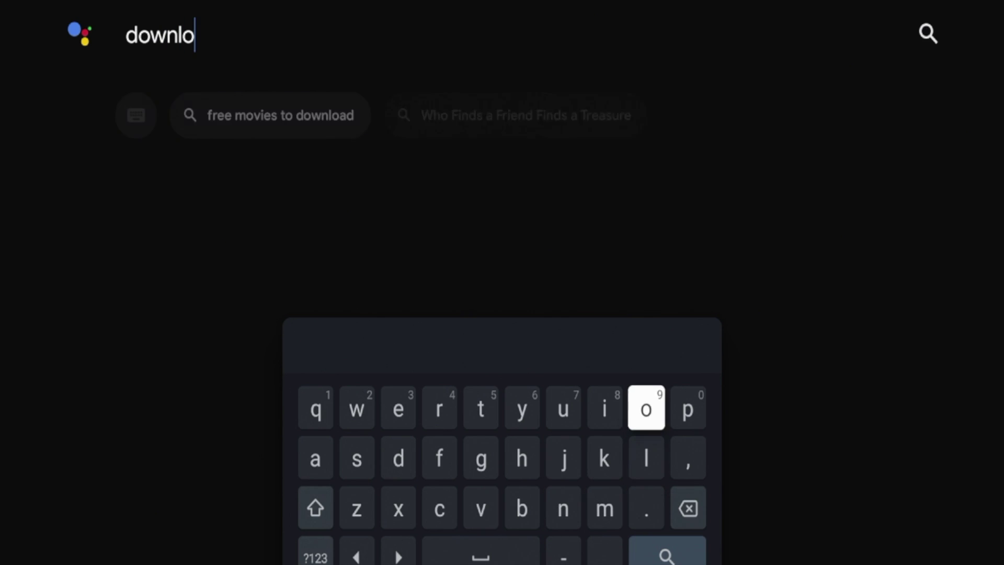
{"action": "key", "text": "Return"}
{"action": "key", "text": "Left"}
{"action": "key", "text": "Left"}
{"action": "key", "text": "Left"}
{"action": "key", "text": "Left"}
{"action": "key", "text": "Left"}
{"action": "key", "text": "Left"}
{"action": "key", "text": "Left"}
{"action": "key", "text": "Down"}
{"action": "key", "text": "Left"}
{"action": "key", "text": "Return"}
{"action": "key", "text": "Right"}
{"action": "key", "text": "Right"}
{"action": "key", "text": "Return"}
{"action": "key", "text": "Up"}
{"action": "key", "text": "Return"}
{"action": "key", "text": "Right"}
{"action": "key", "text": "Return"}
{"action": "key", "text": "Down"}
{"action": "key", "text": "Down"}
{"action": "key", "text": "Down"}
{"action": "key", "text": "Right"}
{"action": "key", "text": "Right"}
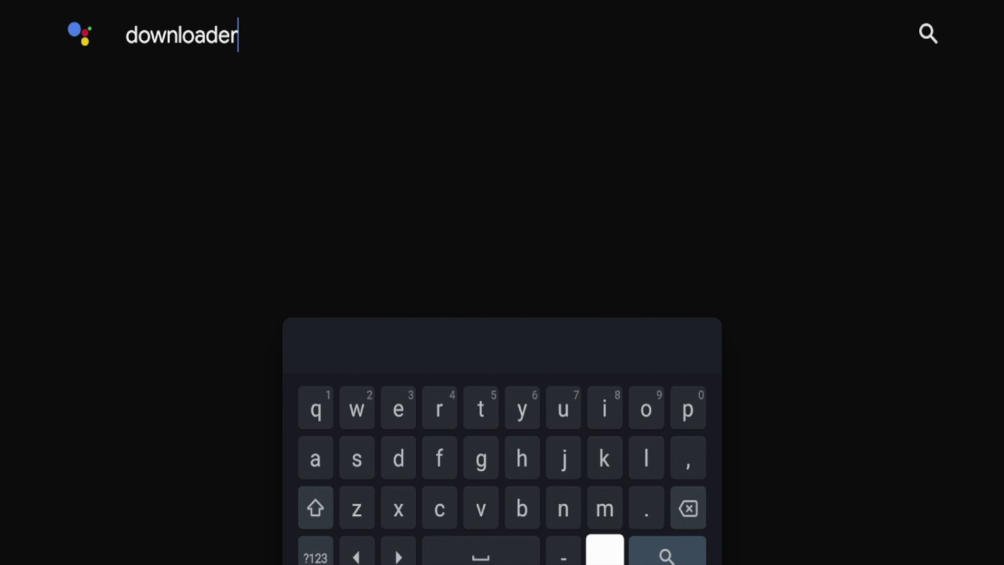
{"action": "key", "text": "Right"}
{"action": "key", "text": "Return"}
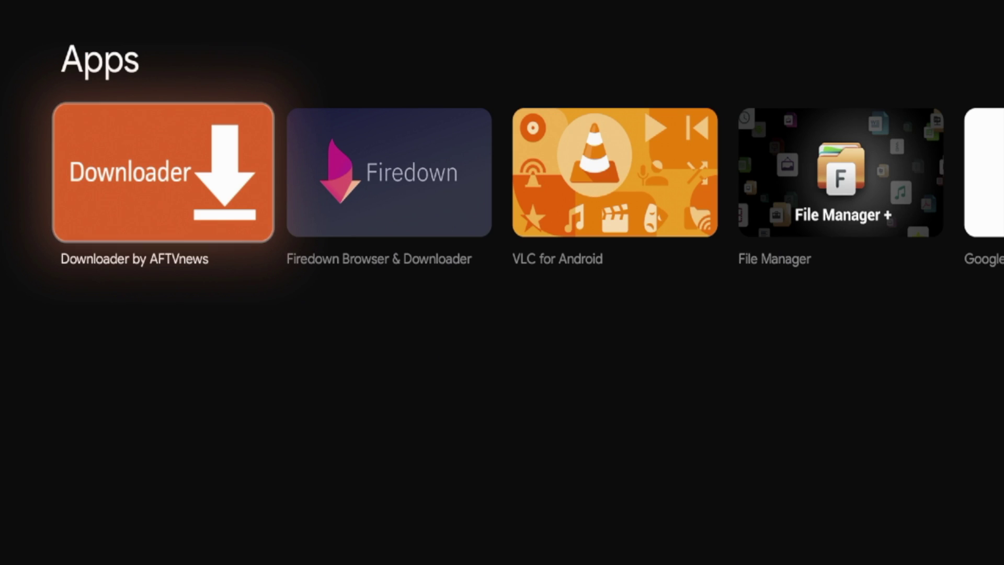
Open the Downloader by AFTVnews listing and install it
{"action": "key", "text": "Return"}
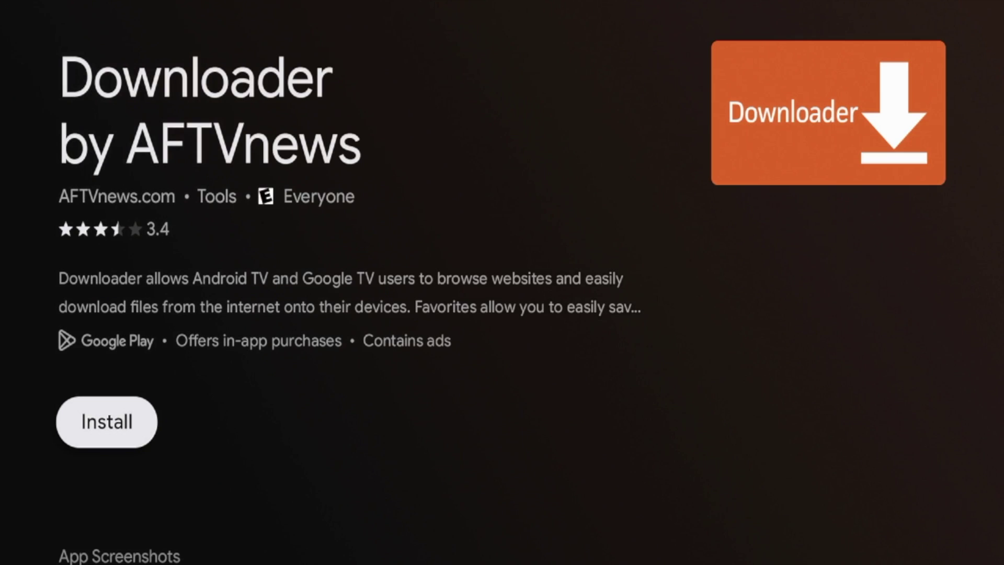
{"action": "key", "text": "Return"}
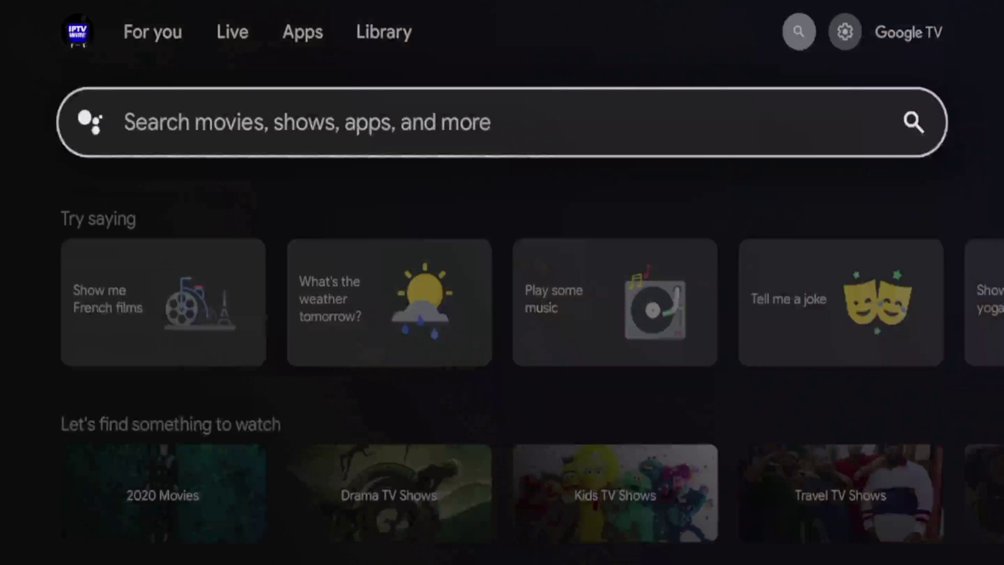
Open the full device Settings from quick settings and go into System
{"action": "key", "text": "Up"}
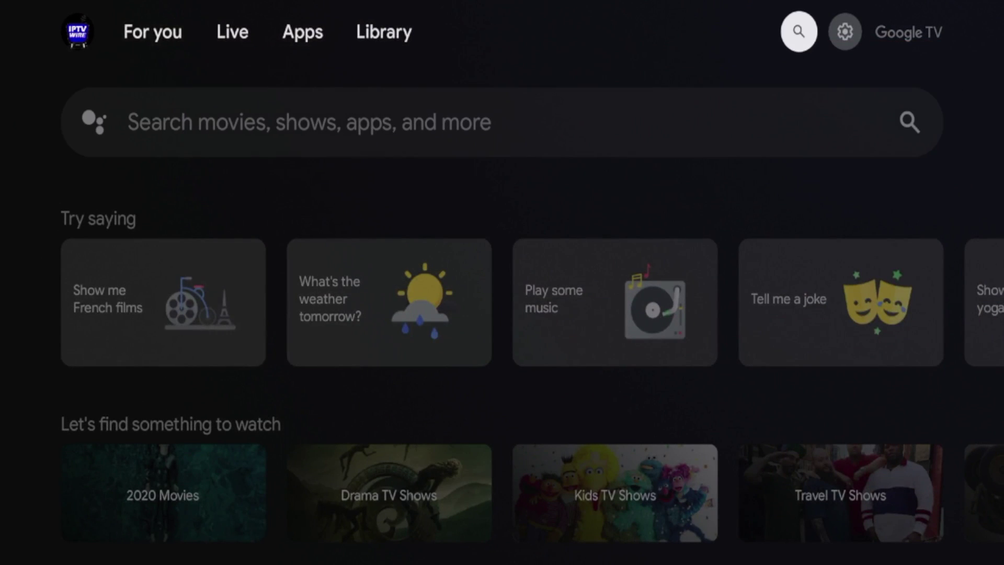
{"action": "key", "text": "Right"}
{"action": "key", "text": "Return"}
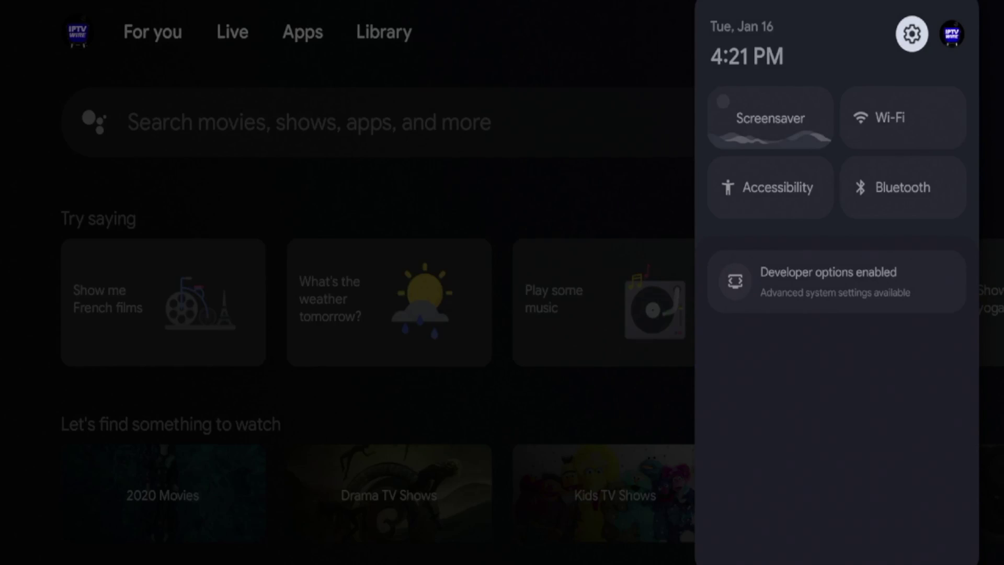
{"action": "key", "text": "Return"}
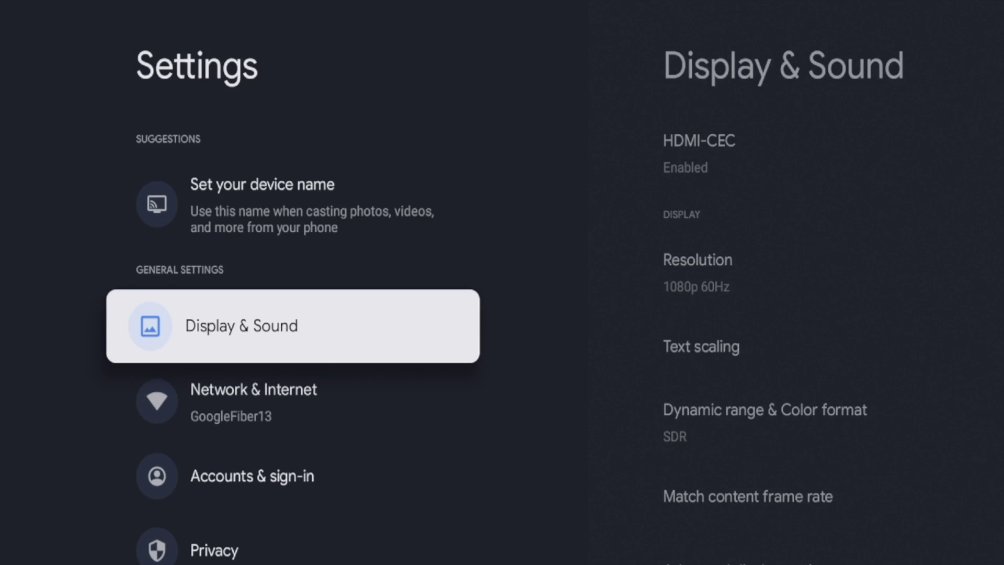
{"action": "key", "text": "Down"}
{"action": "key", "text": "Down"}
{"action": "key", "text": "Down"}
{"action": "key", "text": "Down"}
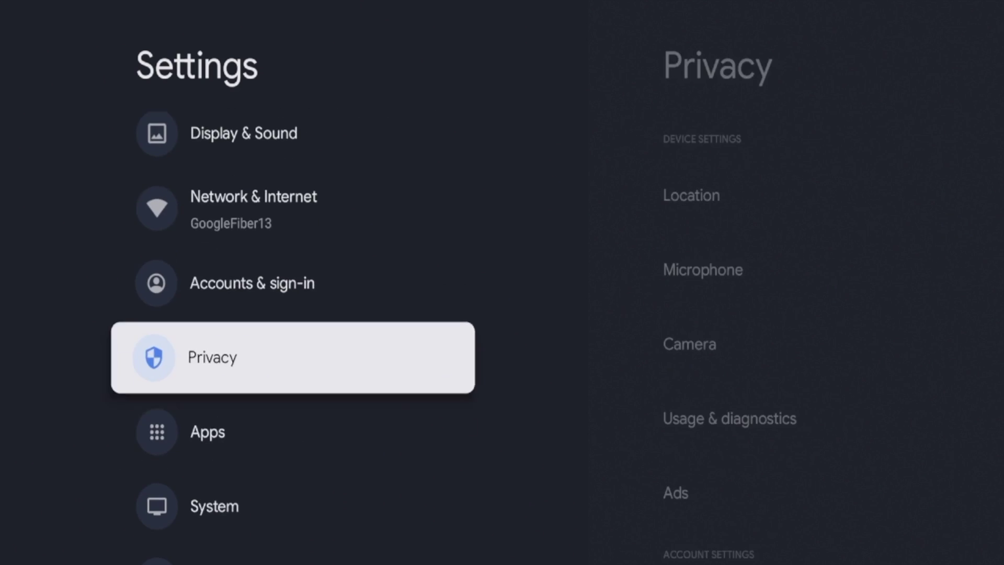
{"action": "key", "text": "Down"}
{"action": "key", "text": "Return"}
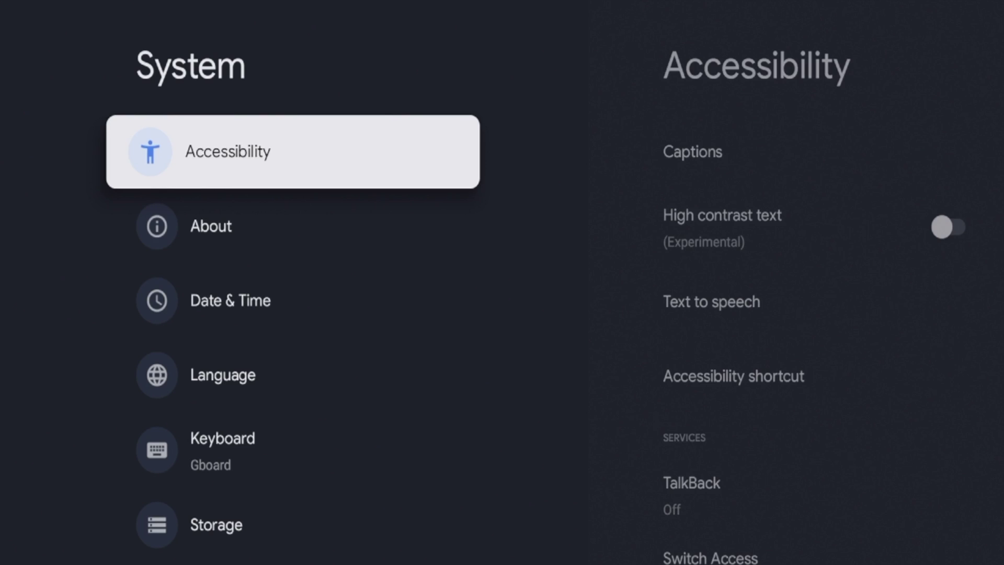
In About, select Android TV OS build repeatedly to confirm developer mode is already on
{"action": "key", "text": "Down"}
{"action": "key", "text": "Return"}
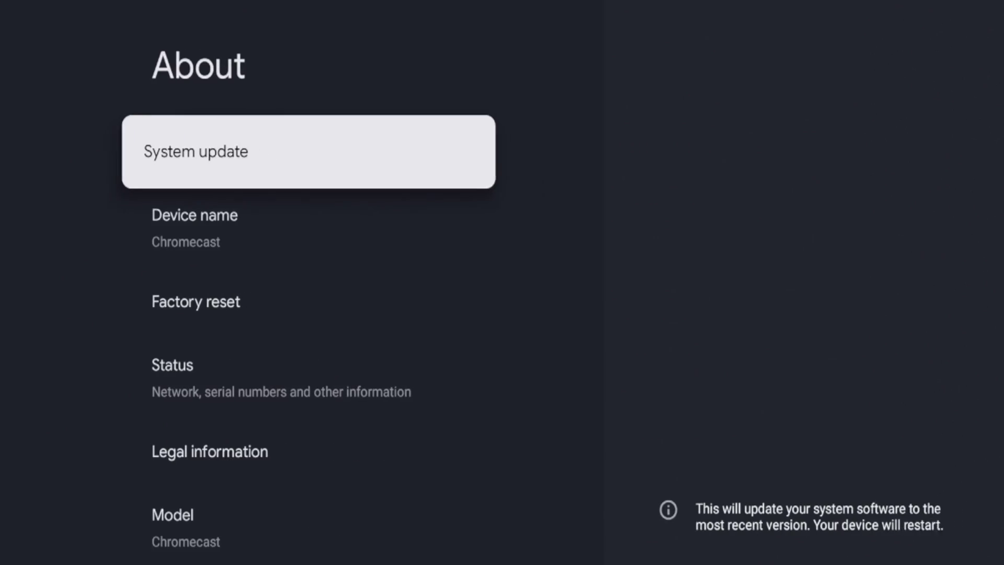
{"action": "key", "text": "Down"}
{"action": "key", "text": "Down"}
{"action": "key", "text": "Down"}
{"action": "key", "text": "Down"}
{"action": "key", "text": "Down"}
{"action": "key", "text": "Down"}
{"action": "key", "text": "Down"}
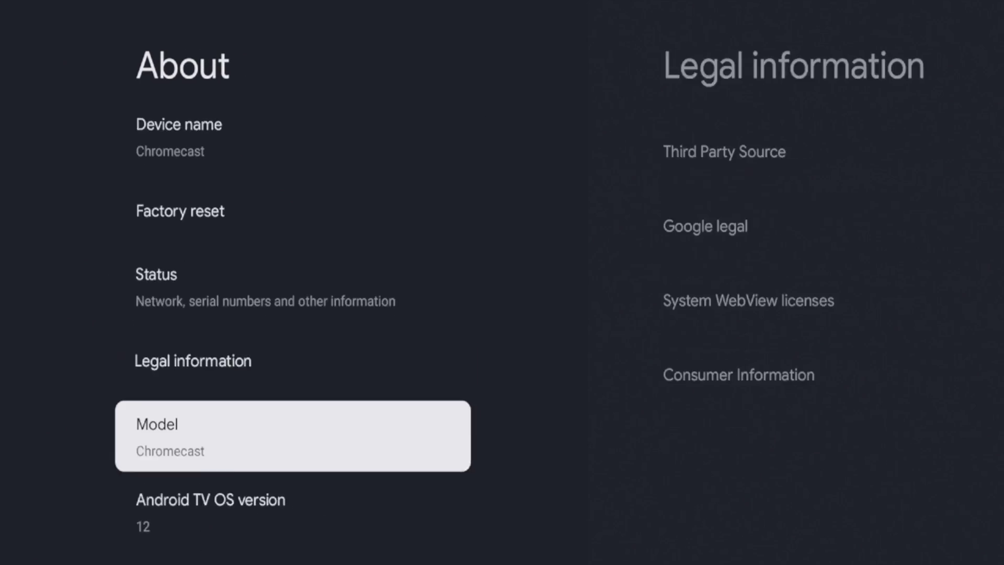
{"action": "key", "text": "Down"}
{"action": "key", "text": "Down"}
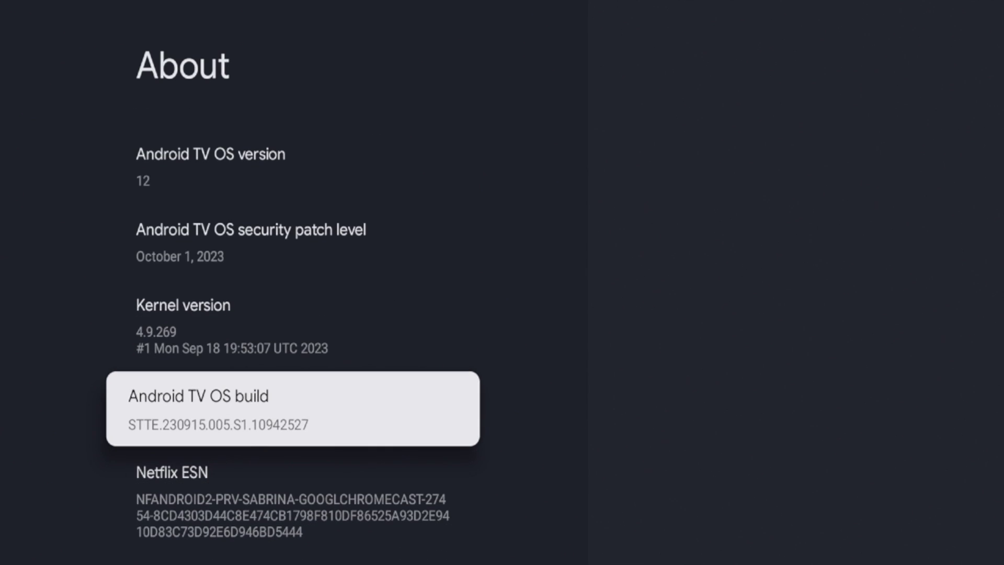
{"action": "key", "text": "Return"}
{"action": "key", "text": "Return"}
{"action": "key", "text": "Return"}
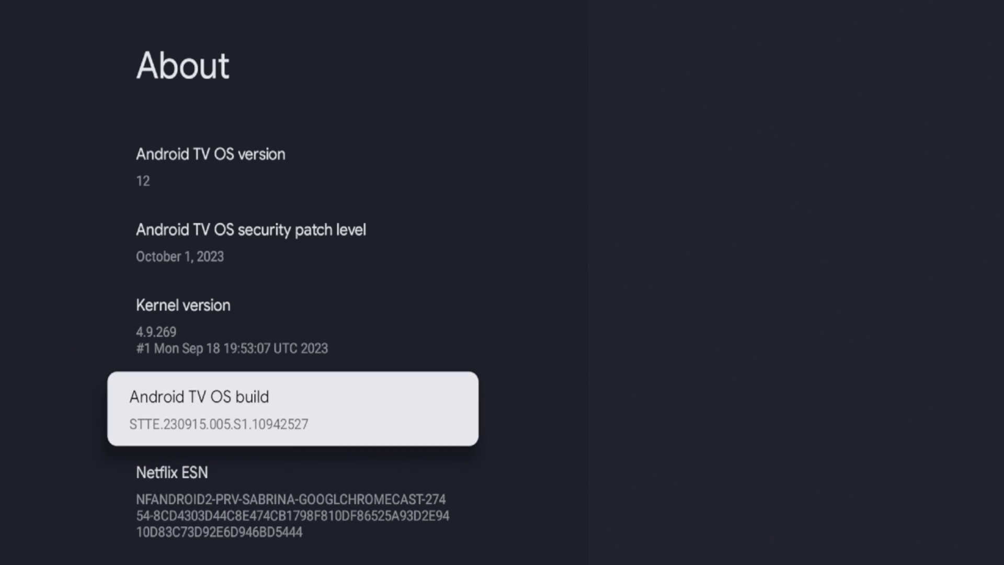
{"action": "key", "text": "Return"}
{"action": "key", "text": "Return"}
{"action": "key", "text": "Return"}
{"action": "key", "text": "Return"}
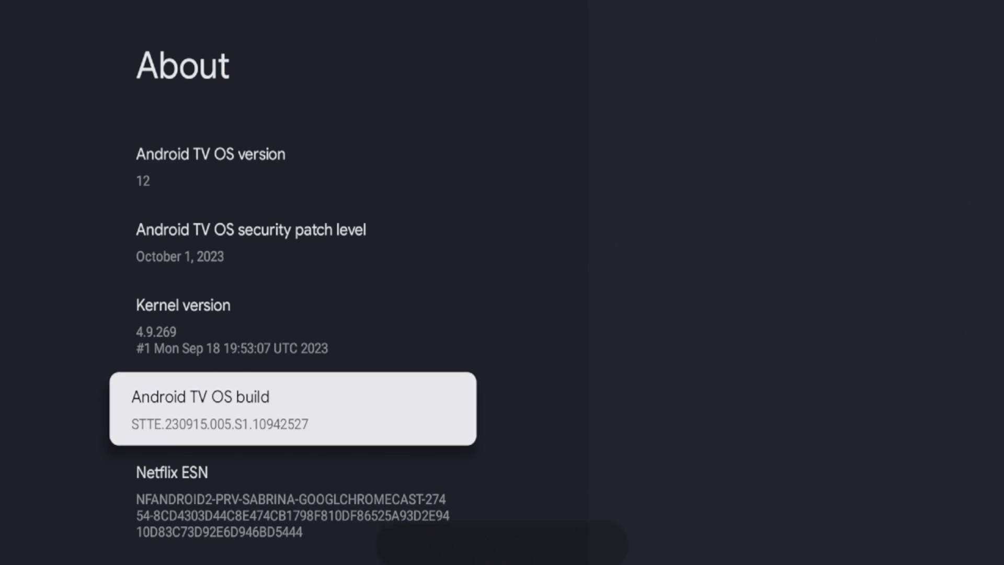
{"action": "key", "text": "Return"}
{"action": "key", "text": "Return"}
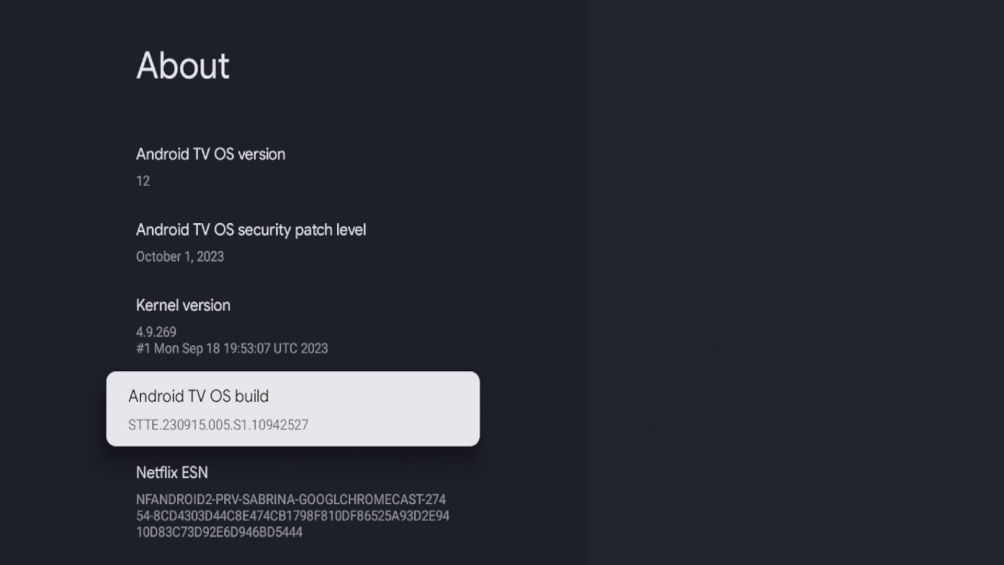
Check that Developer options are enabled in System, then return to the home screen
{"action": "key", "text": "Escape"}
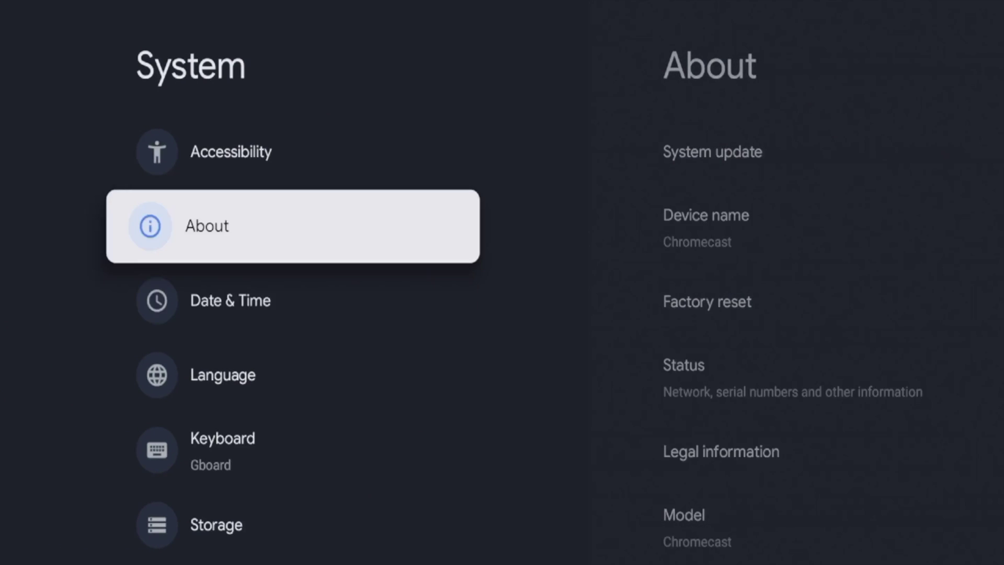
{"action": "key", "text": "Down"}
{"action": "key", "text": "Down"}
{"action": "key", "text": "Down"}
{"action": "key", "text": "Down"}
{"action": "key", "text": "Down"}
{"action": "key", "text": "Down"}
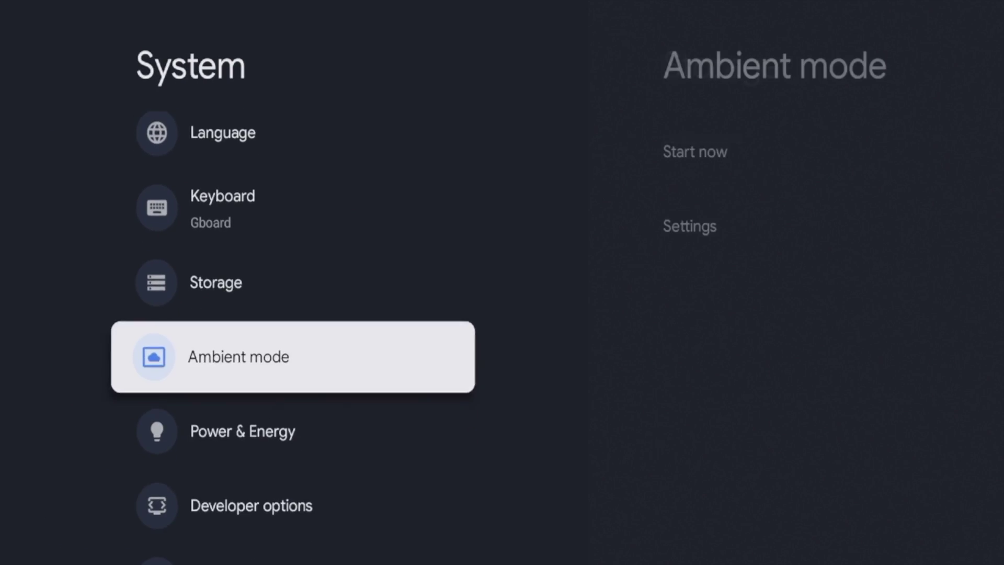
{"action": "key", "text": "Down"}
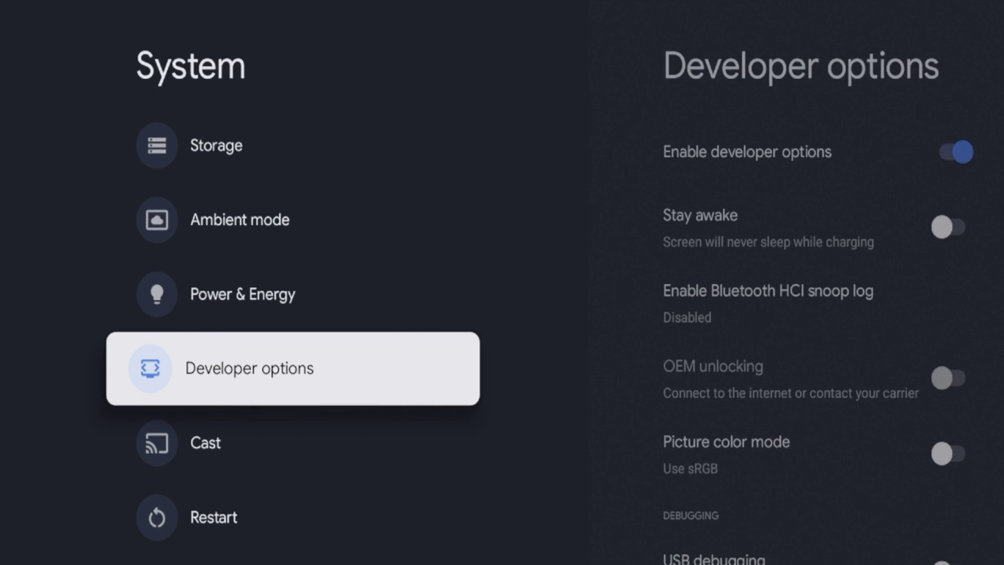
{"action": "key", "text": "Return"}
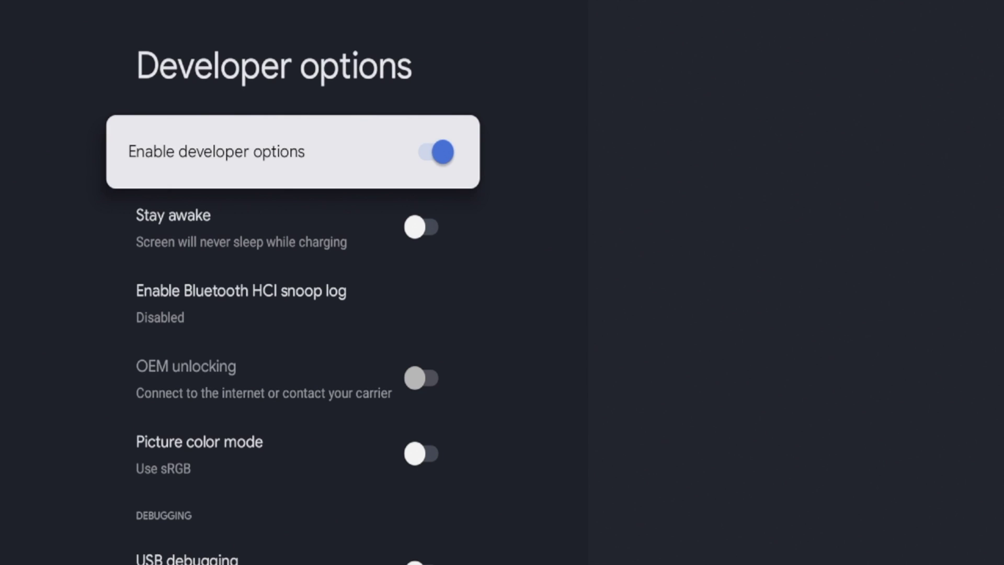
{"action": "key", "text": "Home"}
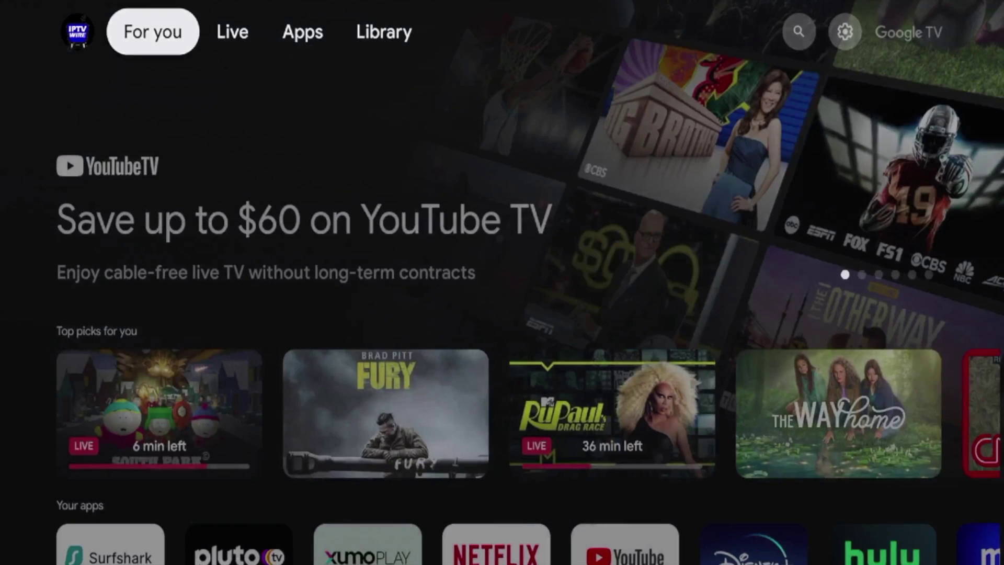
Launch Downloader from Your apps, allow photo and media access, and dismiss the Quick Start Guide
{"action": "key", "text": "Right"}
{"action": "key", "text": "Right"}
{"action": "key", "text": "Down"}
{"action": "key", "text": "Down"}
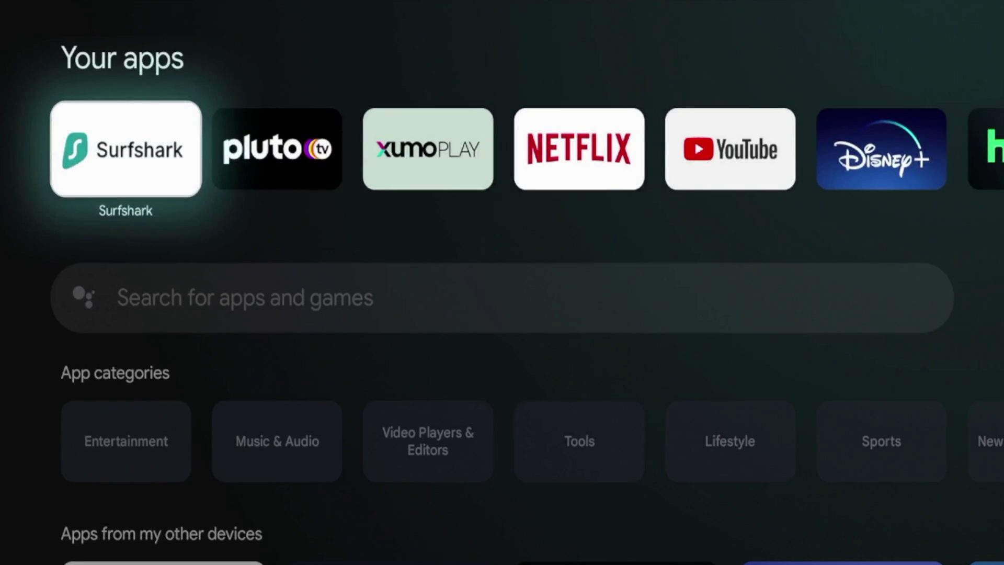
{"action": "key", "text": "Right"}
{"action": "key", "text": "Right"}
{"action": "key", "text": "Right"}
{"action": "key", "text": "Right"}
{"action": "key", "text": "Right"}
{"action": "key", "text": "Right"}
{"action": "key", "text": "Right"}
{"action": "key", "text": "Right"}
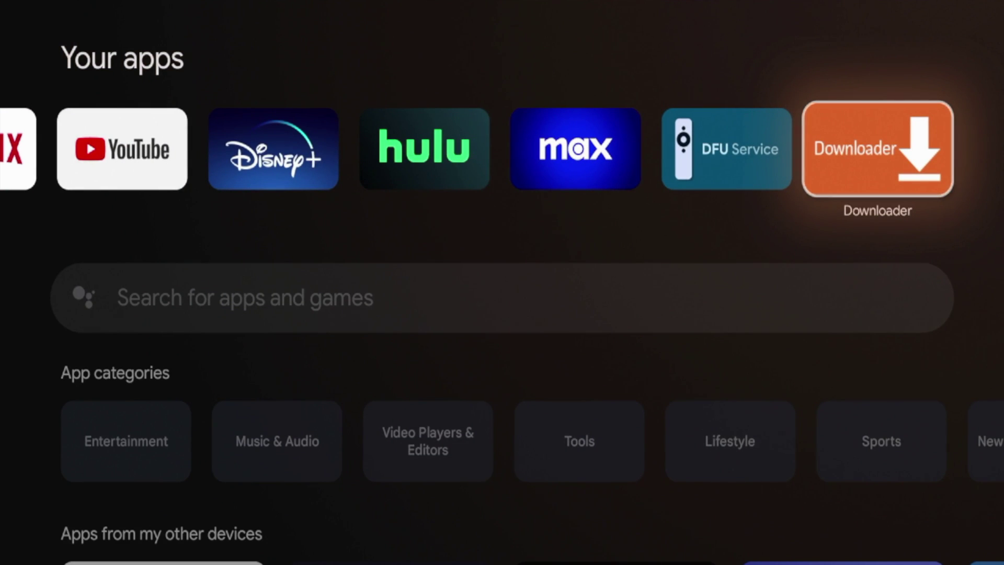
{"action": "key", "text": "Return"}
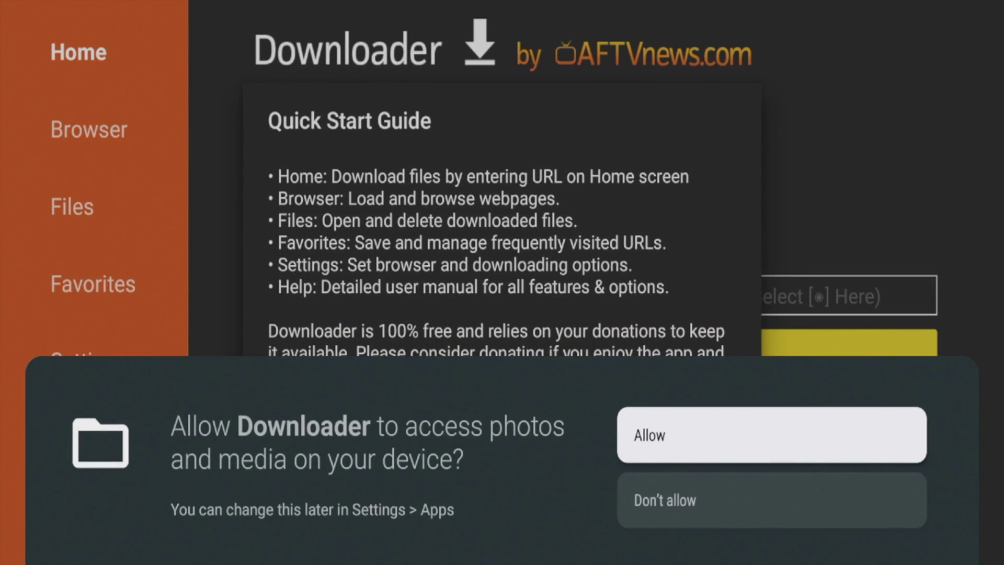
{"action": "key", "text": "Return"}
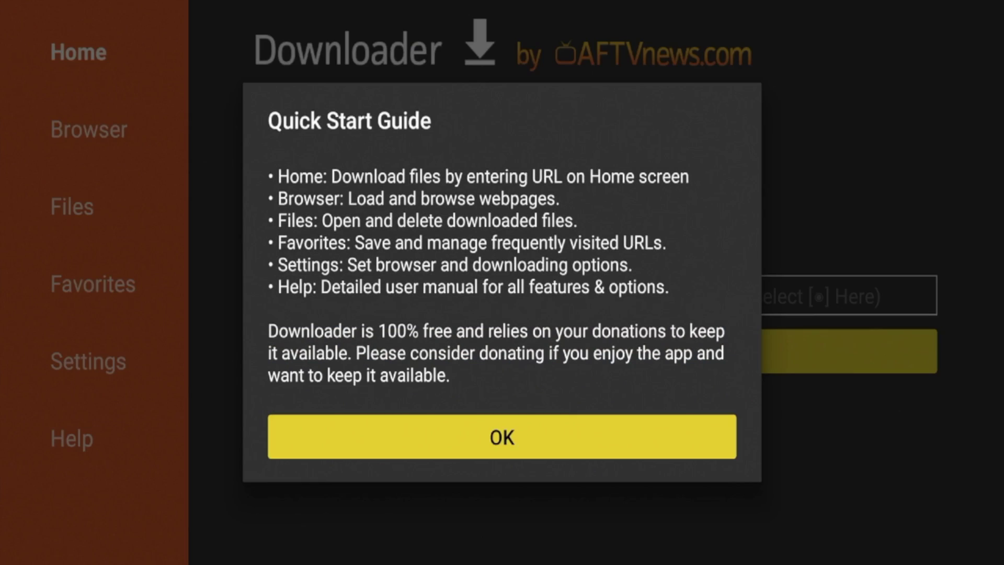
{"action": "key", "text": "Return"}
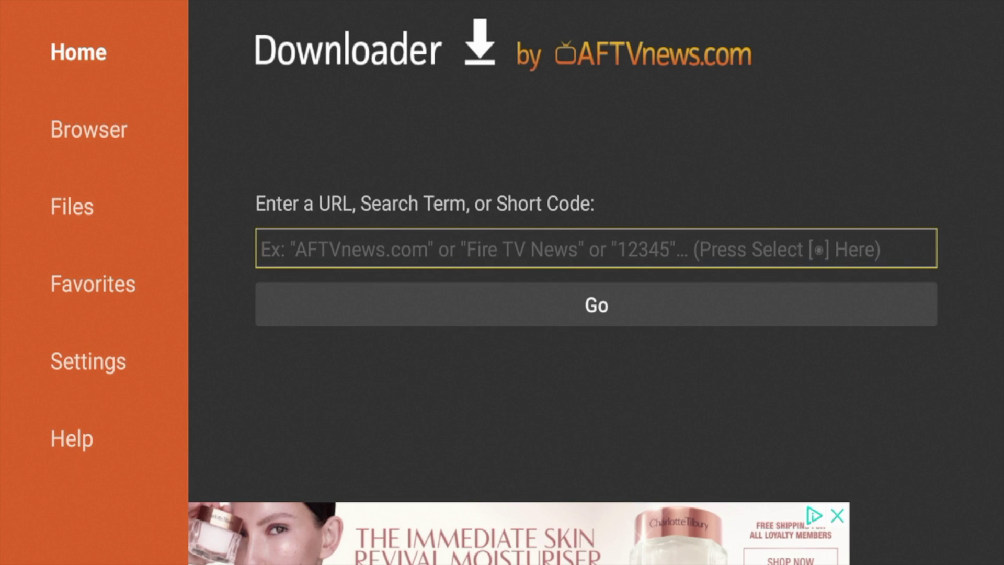
Select Downloader's URL field and switch the on-screen keyboard to digits
{"action": "key", "text": "Return"}
{"action": "key", "text": "Right"}
{"action": "key", "text": "Down"}
{"action": "key", "text": "Down"}
{"action": "key", "text": "Left"}
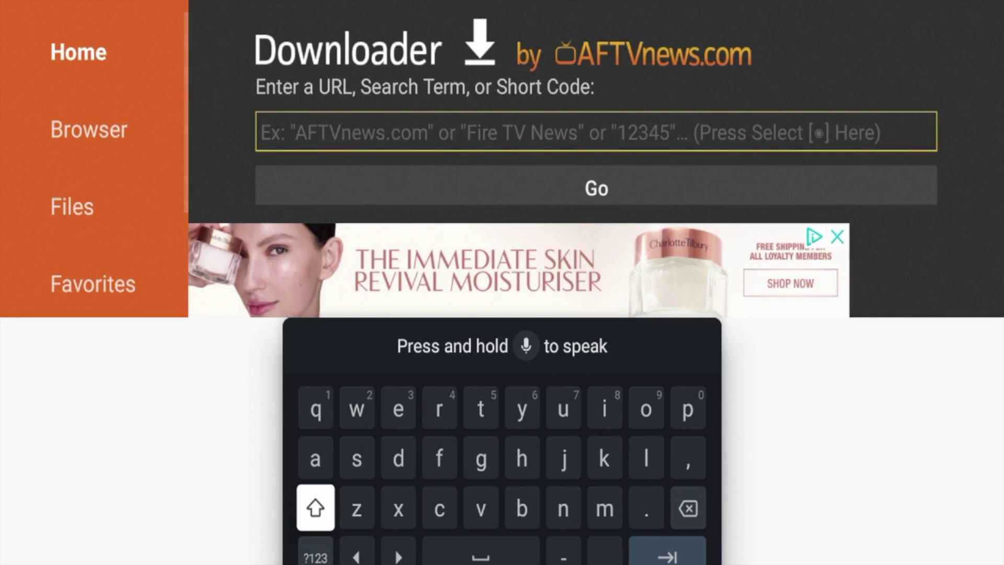
{"action": "key", "text": "Down"}
{"action": "key", "text": "Right"}
{"action": "key", "text": "Left"}
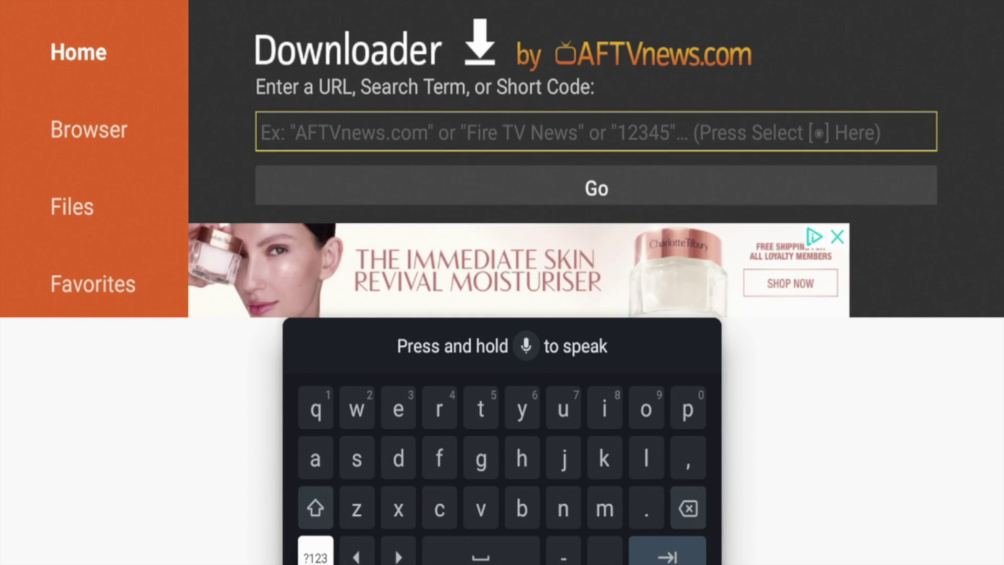
{"action": "key", "text": "Return"}
Enter the code 298344 and submit it to load the IPTV WIRE Quick Links page
{"action": "key", "text": "Up"}
{"action": "key", "text": "Up"}
{"action": "key", "text": "Right"}
{"action": "key", "text": "Return"}
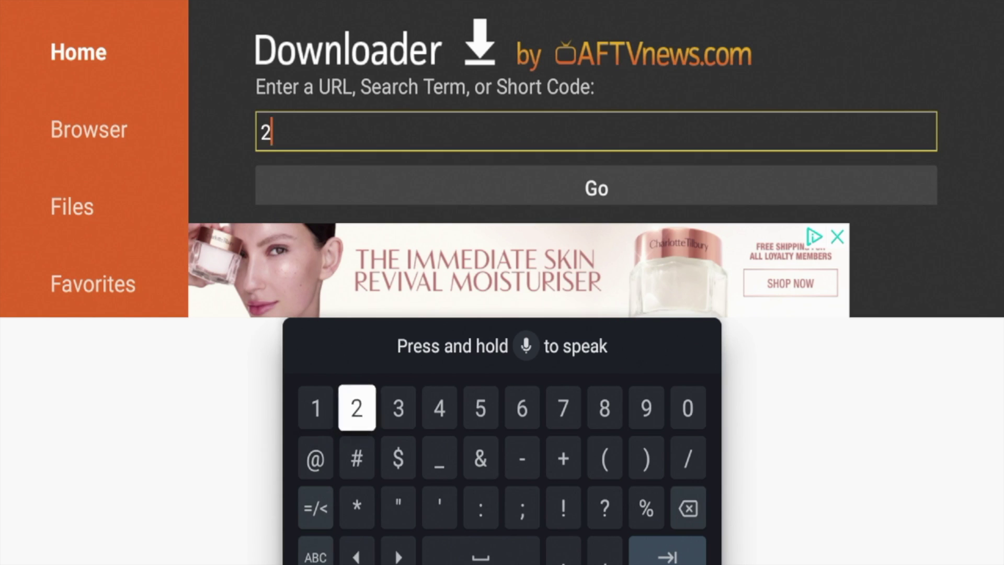
{"action": "key", "text": "Left"}
{"action": "key", "text": "Left"}
{"action": "key", "text": "Left"}
{"action": "key", "text": "Return"}
{"action": "key", "text": "Left"}
{"action": "key", "text": "Return"}
{"action": "key", "text": "Left"}
{"action": "key", "text": "Left"}
{"action": "key", "text": "Left"}
{"action": "key", "text": "Left"}
{"action": "key", "text": "Left"}
{"action": "key", "text": "Return"}
{"action": "key", "text": "Right"}
{"action": "key", "text": "Return"}
{"action": "key", "text": "Return"}
{"action": "key", "text": "Down"}
{"action": "key", "text": "Down"}
{"action": "key", "text": "Down"}
{"action": "key", "text": "Right"}
{"action": "key", "text": "Right"}
{"action": "key", "text": "Return"}
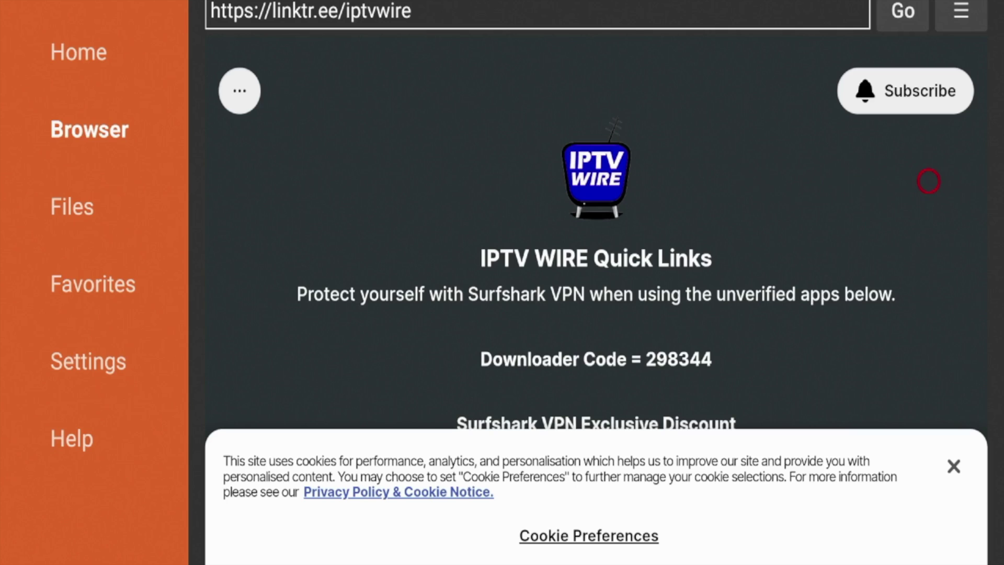
Dismiss the cookie banner and save the page to favorites as 'IPTV WIRE Quick Links | Linktree'
{"action": "left_click", "coordinate": [965, 463]}
{"action": "key", "text": "Up"}
{"action": "key", "text": "Right"}
{"action": "key", "text": "Right"}
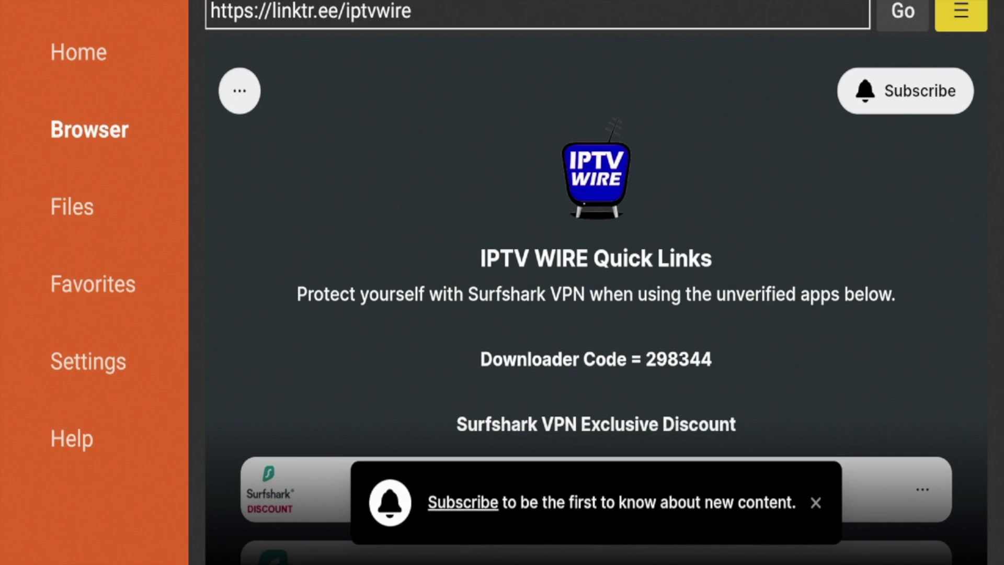
{"action": "key", "text": "Return"}
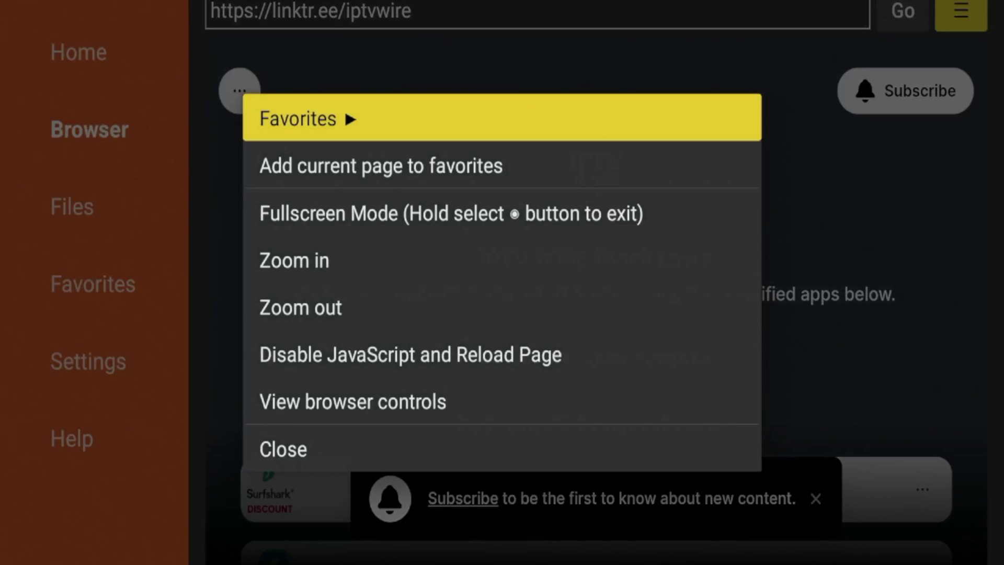
{"action": "key", "text": "Down"}
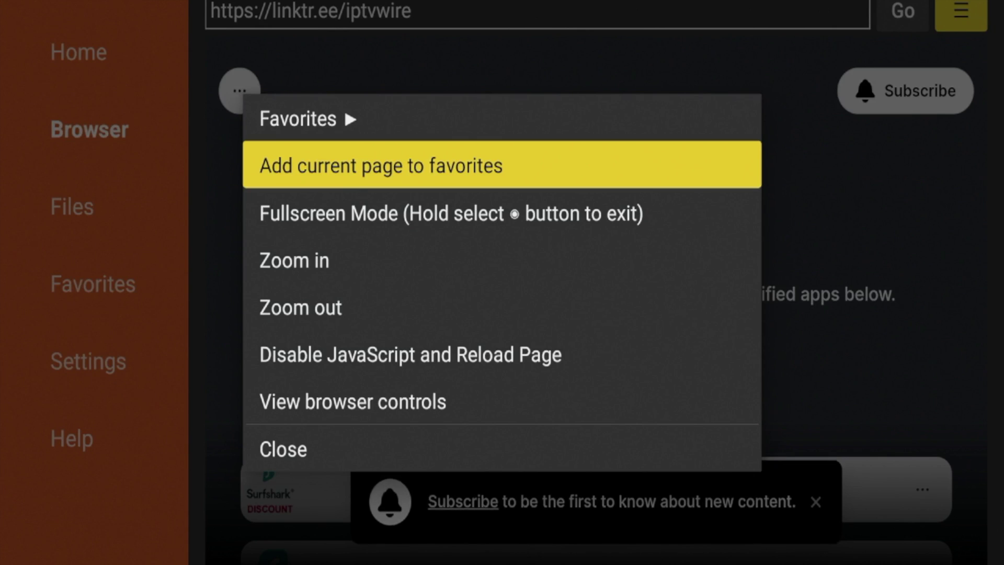
{"action": "key", "text": "Return"}
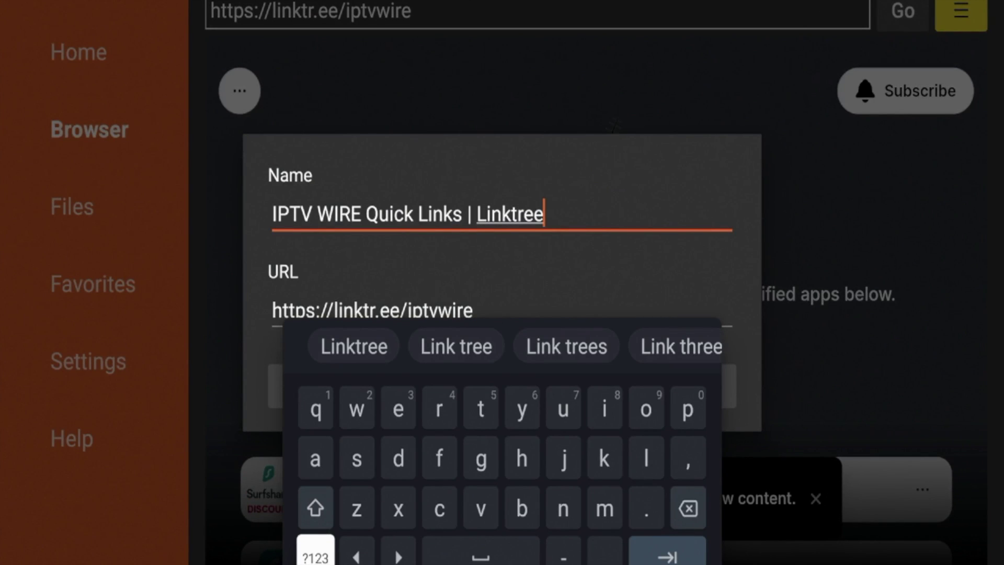
{"action": "key", "text": "Escape"}
{"action": "key", "text": "Down"}
{"action": "key", "text": "Down"}
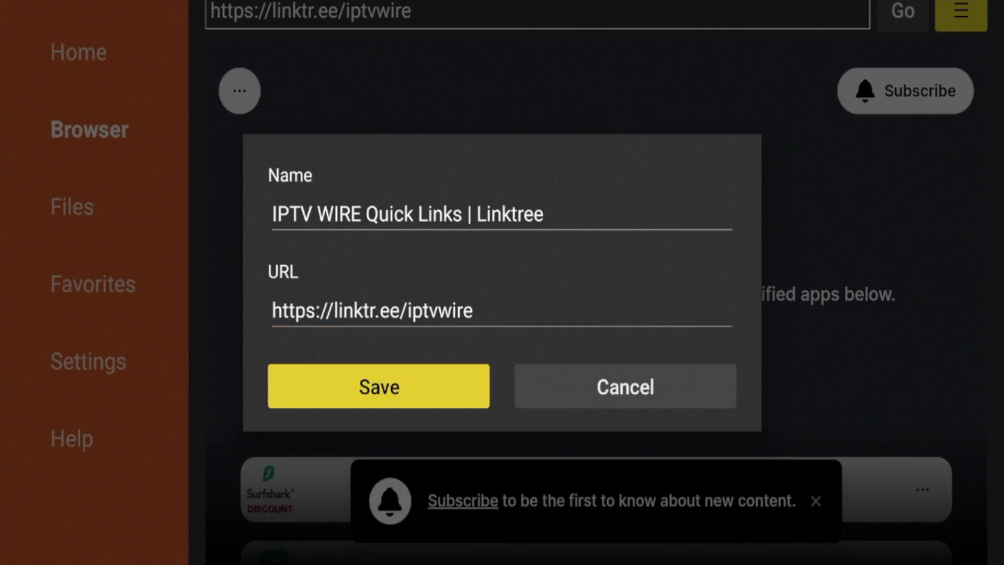
{"action": "key", "text": "Return"}
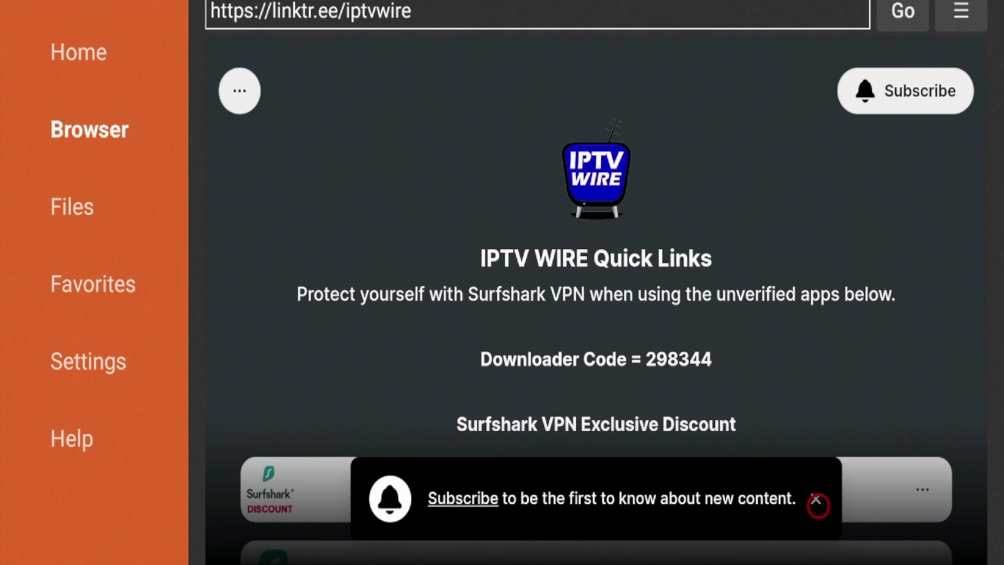
Dismiss the subscribe notice and download Kodi 20.3 - Stable Release from the Kodi Media Center list
{"action": "left_click", "coordinate": [817, 502]}
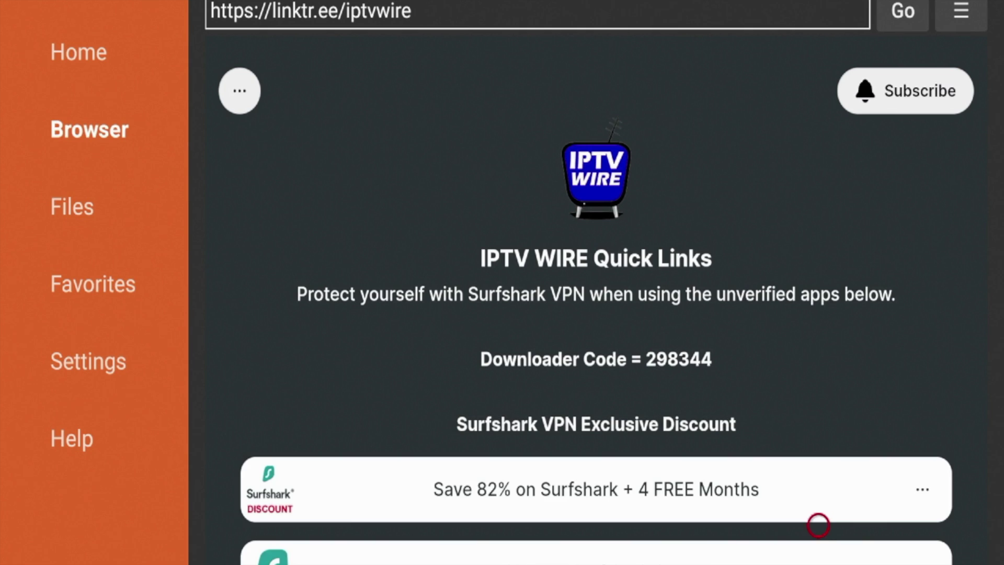
{"action": "scroll", "coordinate": [818, 551], "scroll_direction": "down", "scroll_amount": 5}
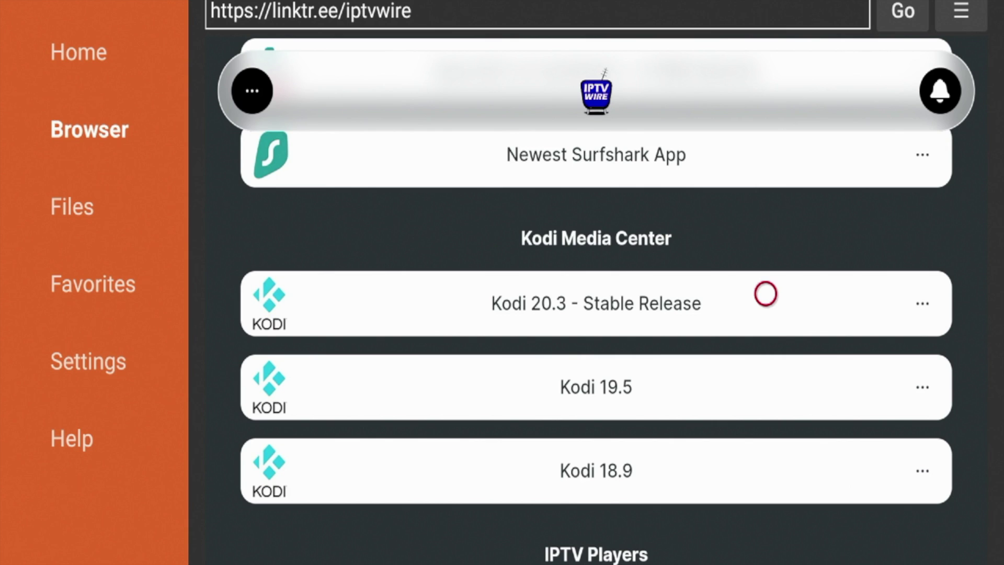
{"action": "left_click", "coordinate": [764, 294]}
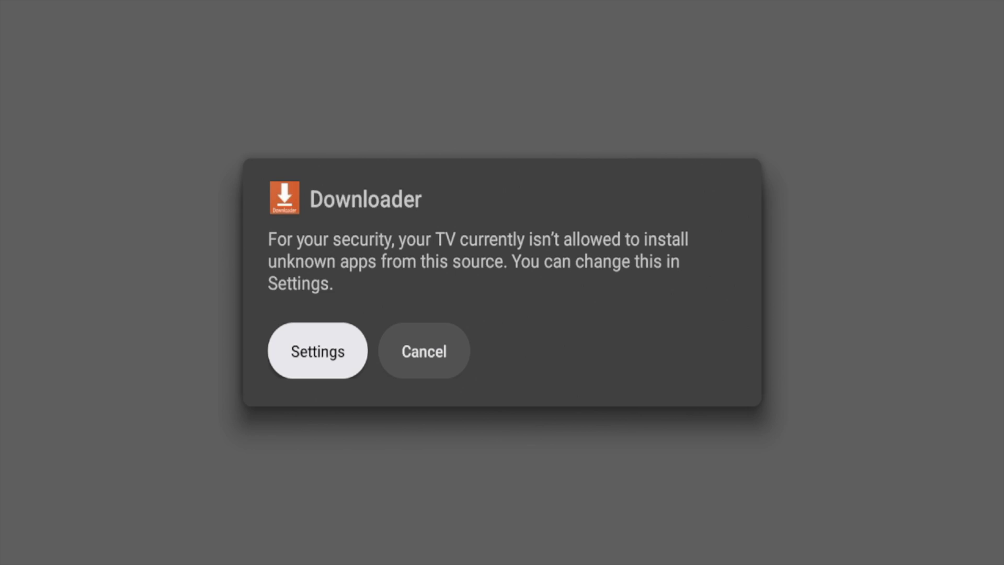
In Settings, set Downloader to Allowed for installing unknown apps
{"action": "key", "text": "Right"}
{"action": "key", "text": "Left"}
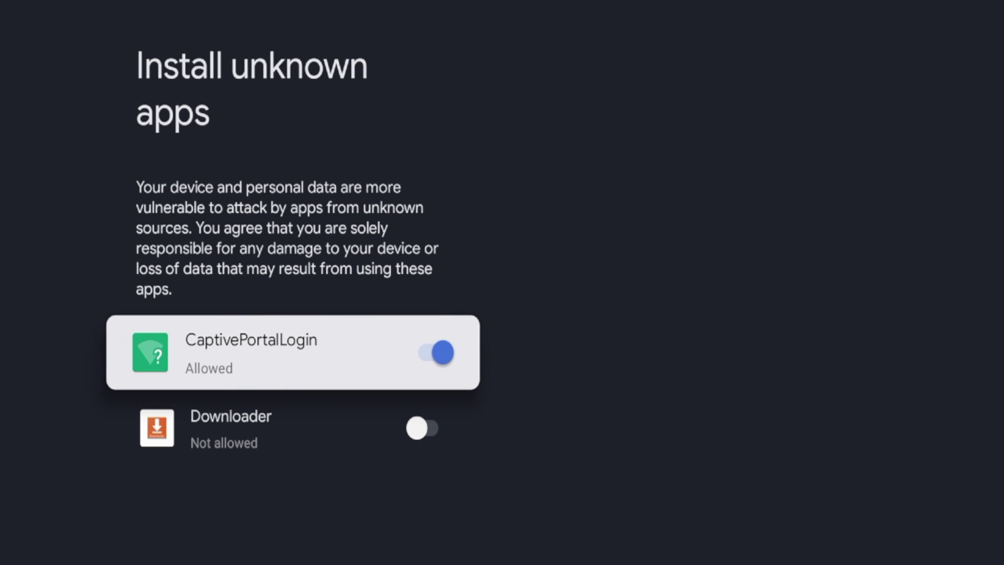
{"action": "key", "text": "Down"}
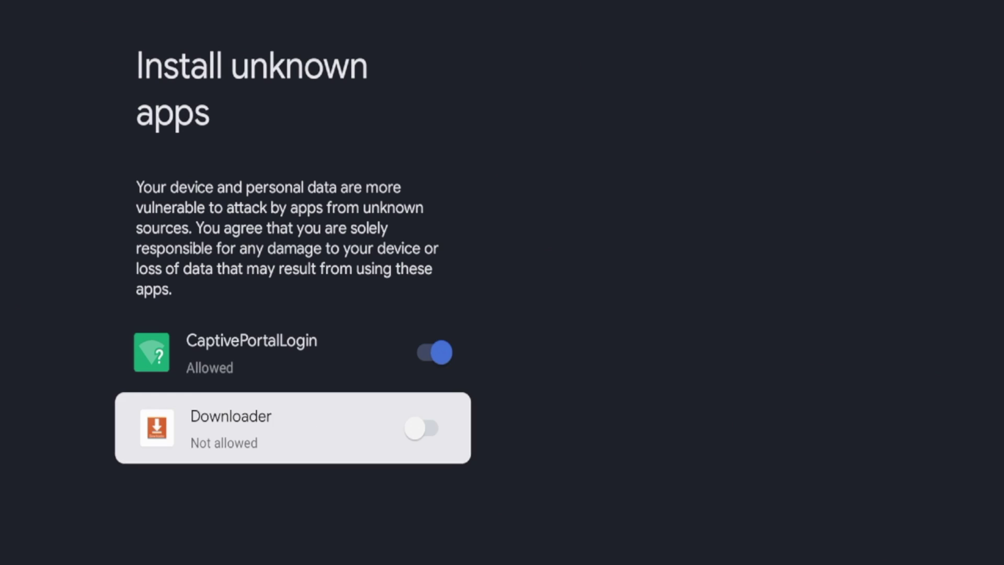
{"action": "key", "text": "Return"}
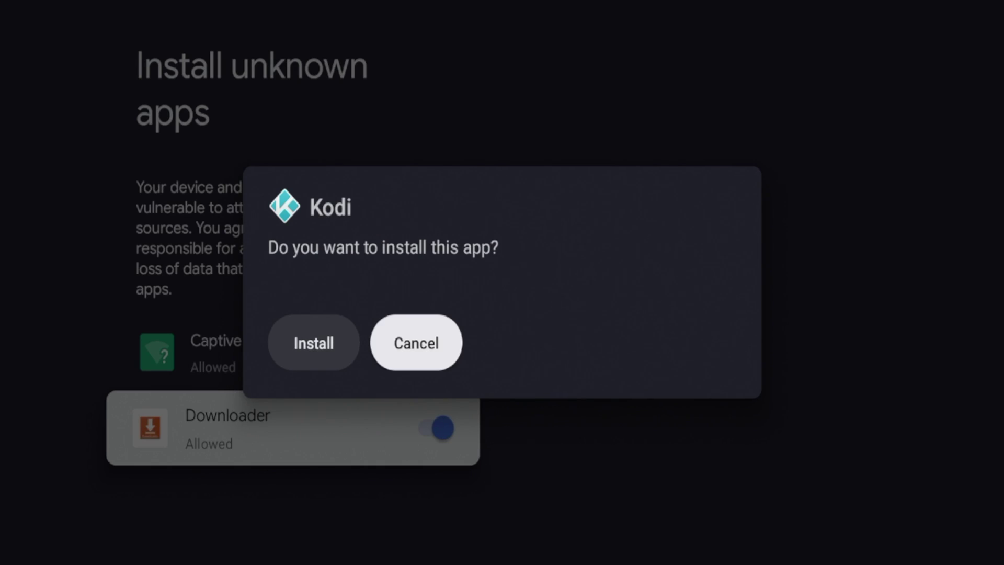
Install the Kodi package and finish with Done instead of opening it
{"action": "key", "text": "Left"}
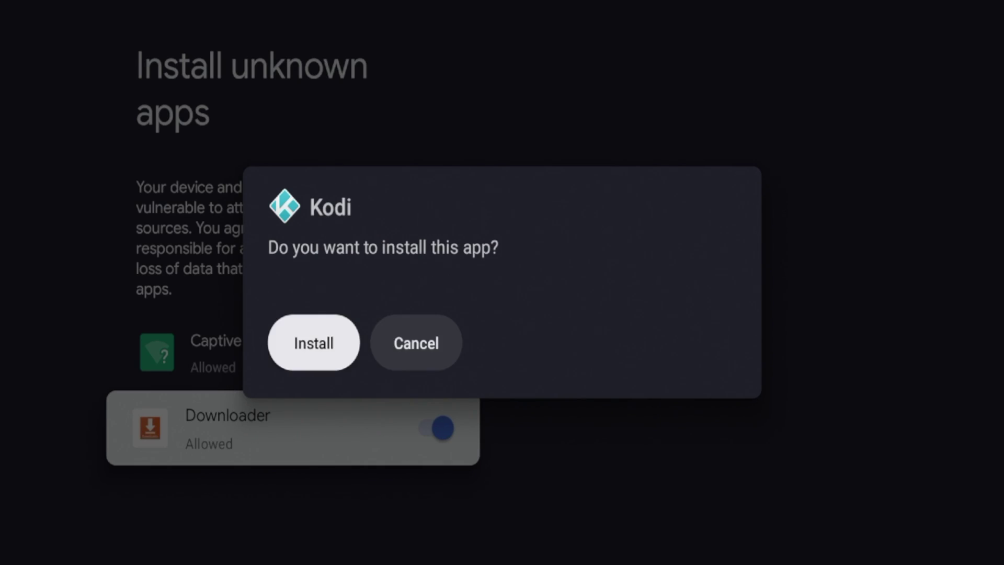
{"action": "key", "text": "Return"}
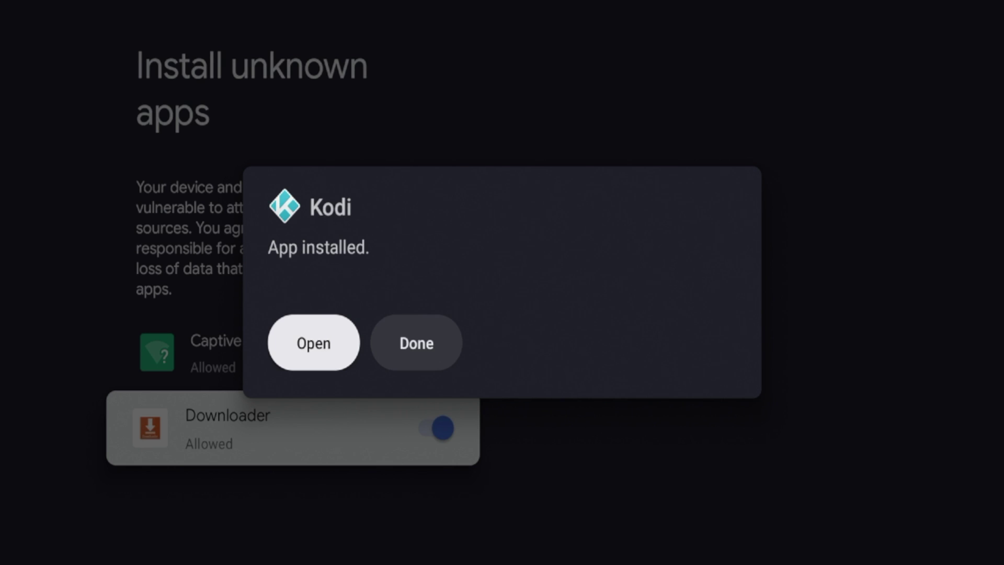
{"action": "key", "text": "Right"}
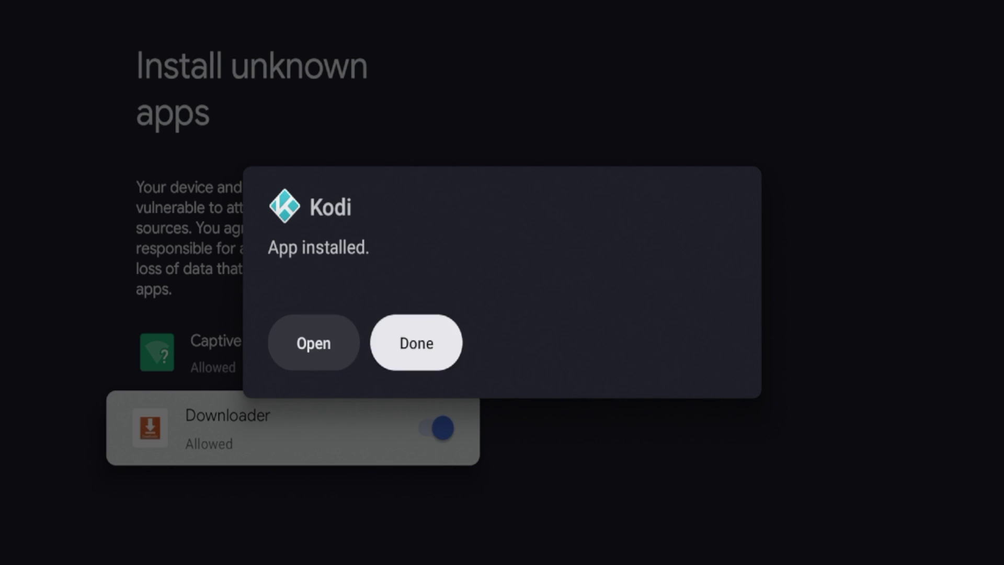
{"action": "key", "text": "Return"}
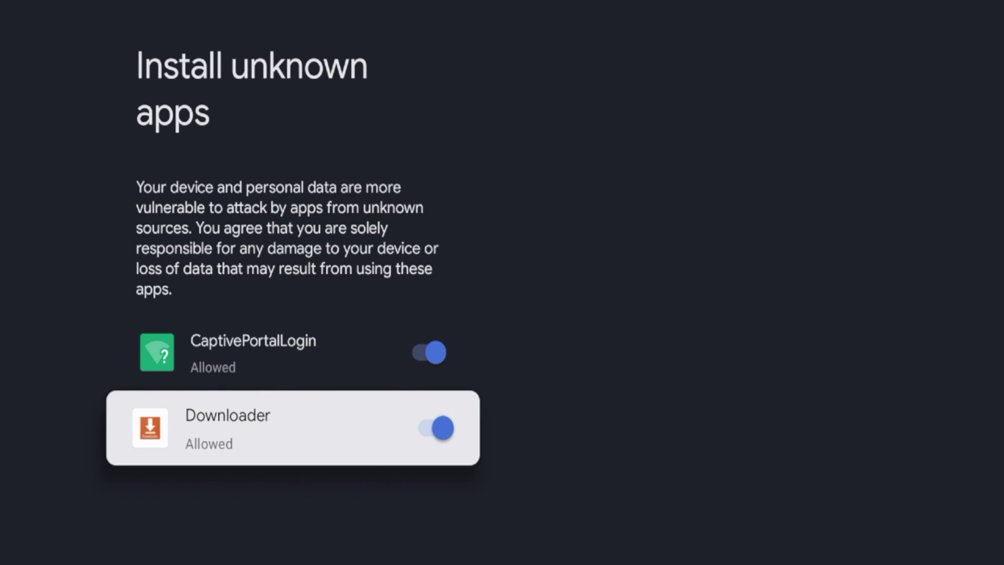
Use Move to place the Kodi tile beside Downloader in Your apps, then launch Kodi
{"action": "key", "text": "Escape"}
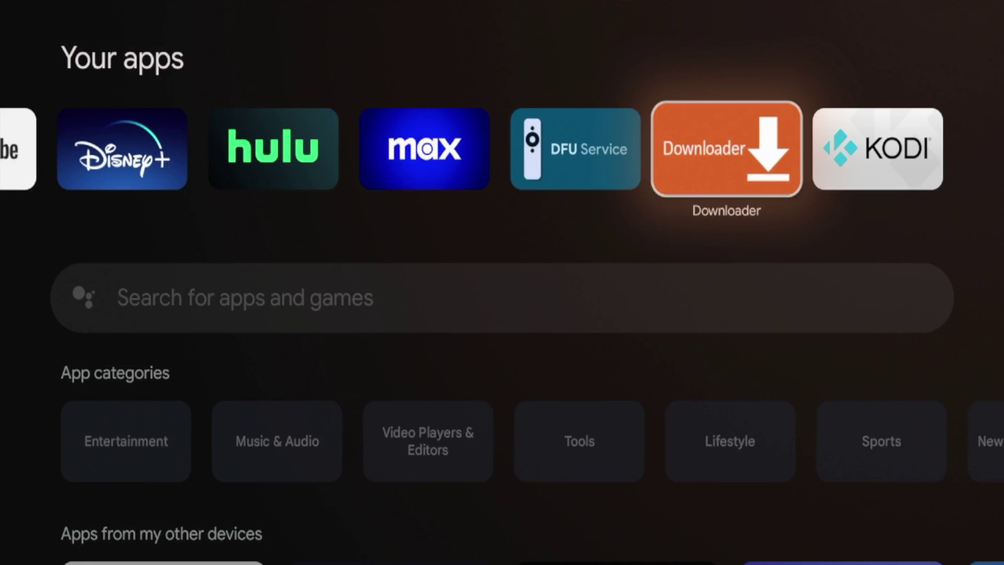
{"action": "key", "text": "Right"}
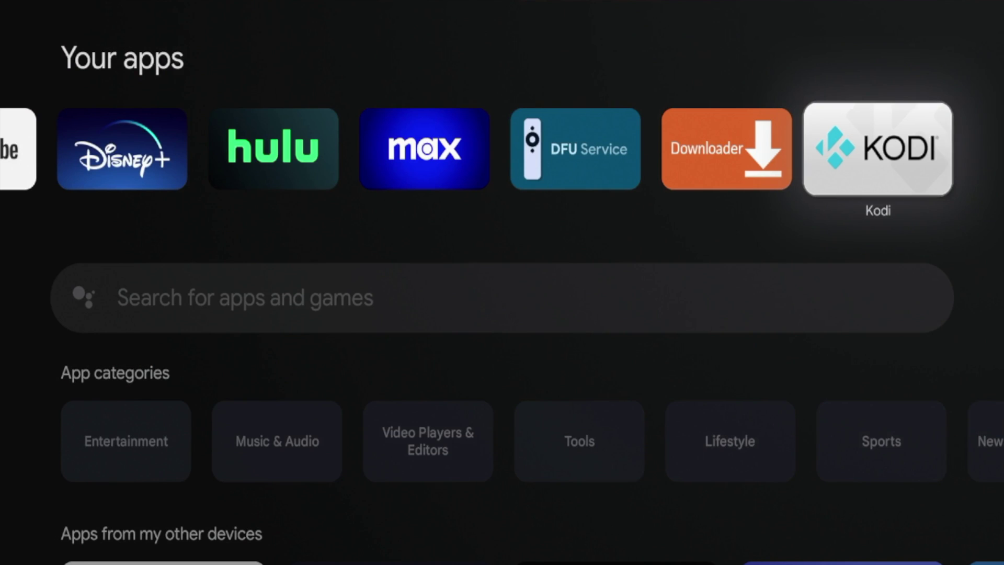
{"action": "key", "text": "Return"}
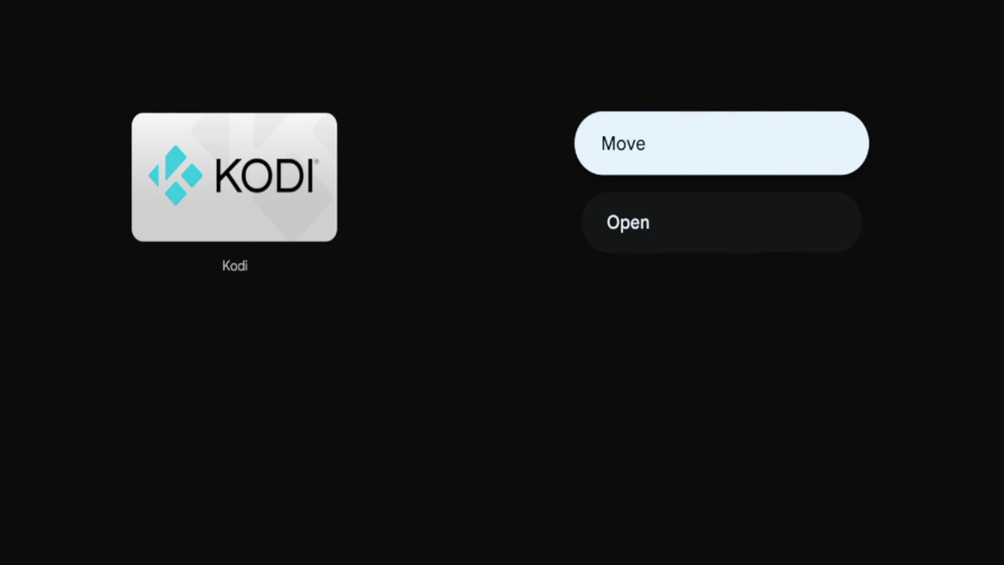
{"action": "key", "text": "Return"}
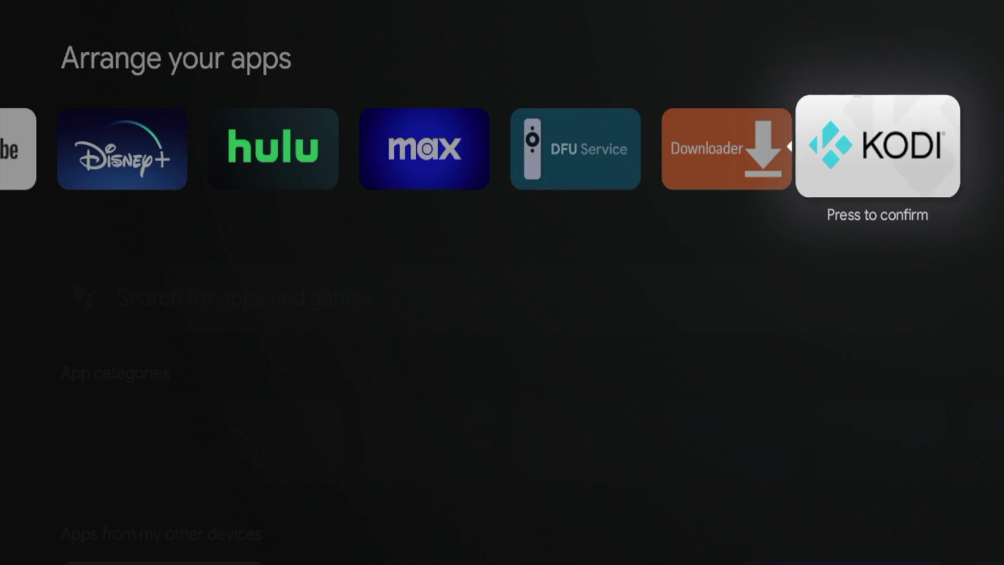
{"action": "key", "text": "Return"}
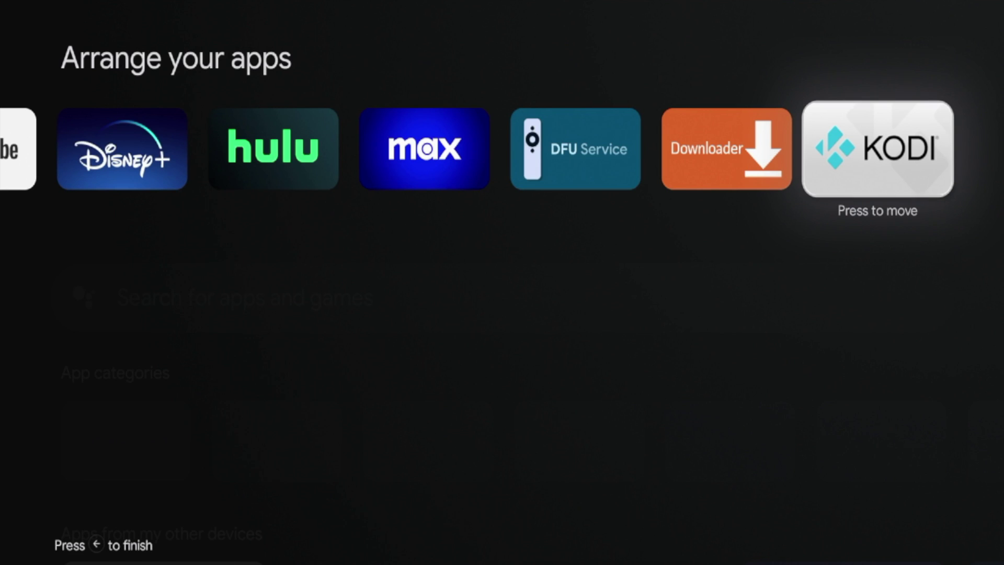
{"action": "key", "text": "Return"}
{"action": "key", "text": "Return"}
{"action": "key", "text": "Escape"}
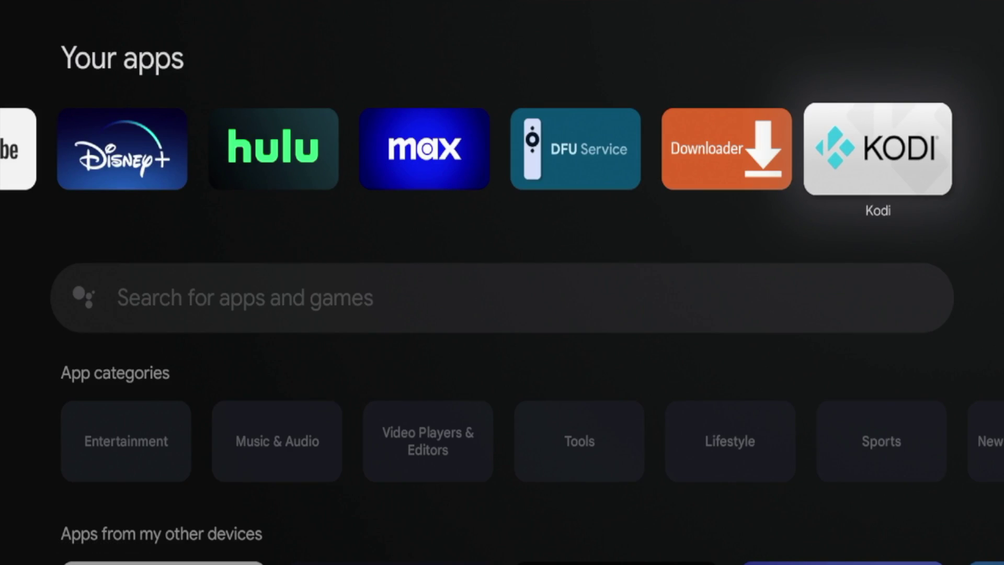
{"action": "key", "text": "Return"}
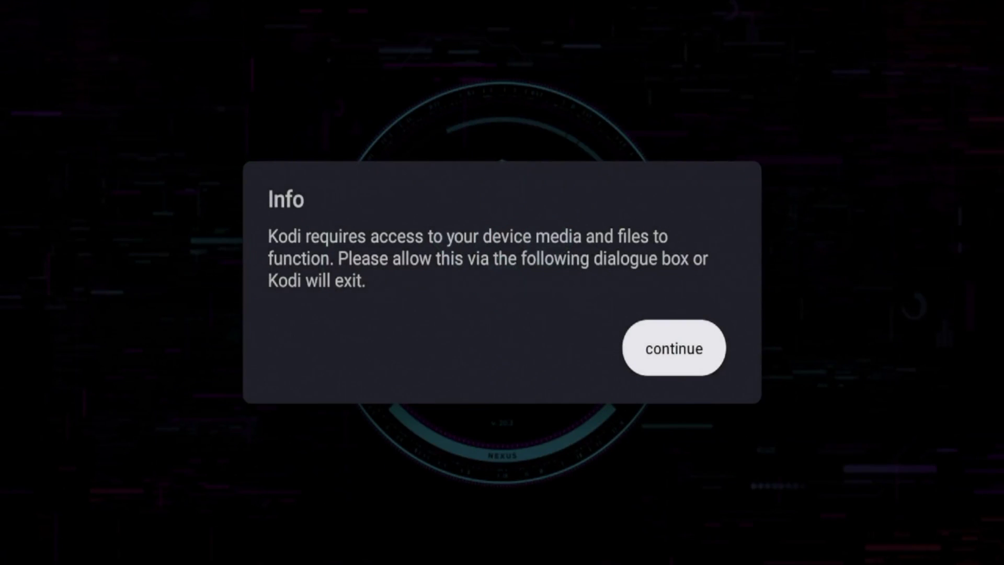
Continue past Kodi's Info notice and allow it access to photos and media
{"action": "key", "text": "Return"}
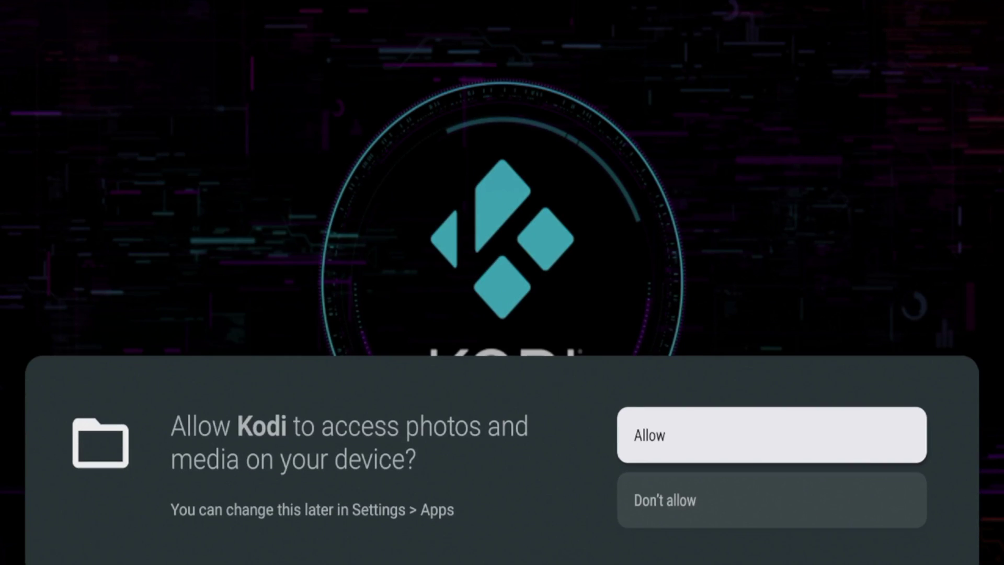
{"action": "key", "text": "Return"}
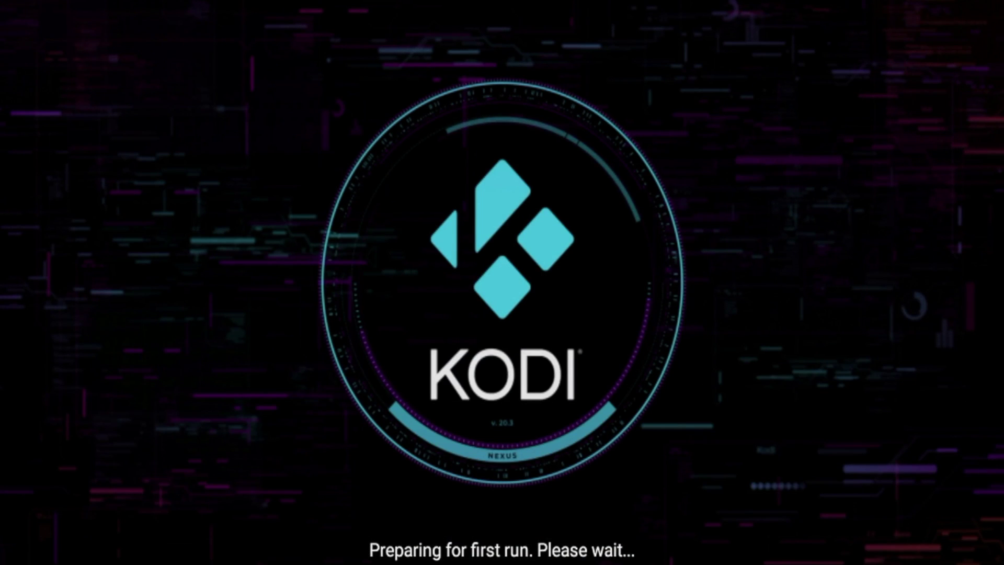